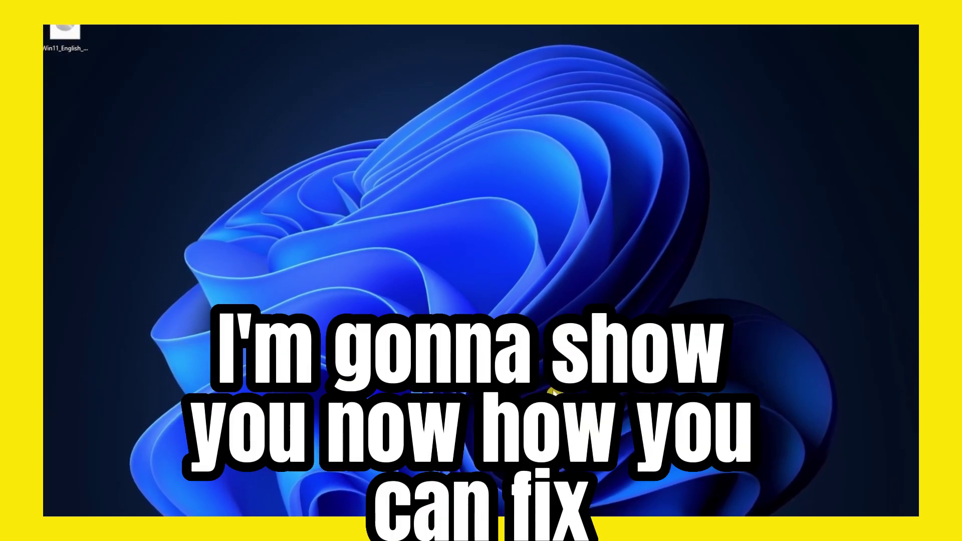
Open the Update history page under Windows Update in Settings
key(super+i)
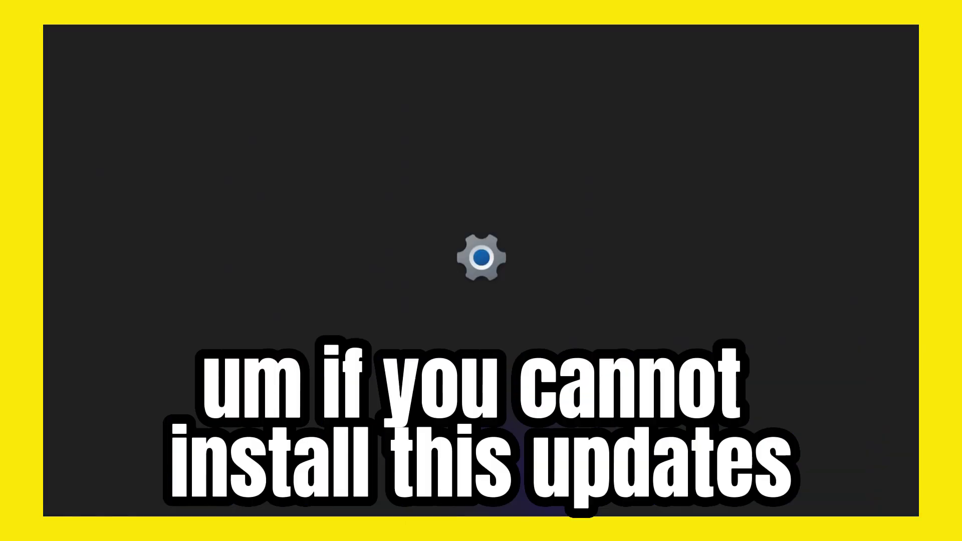
click(103, 309)
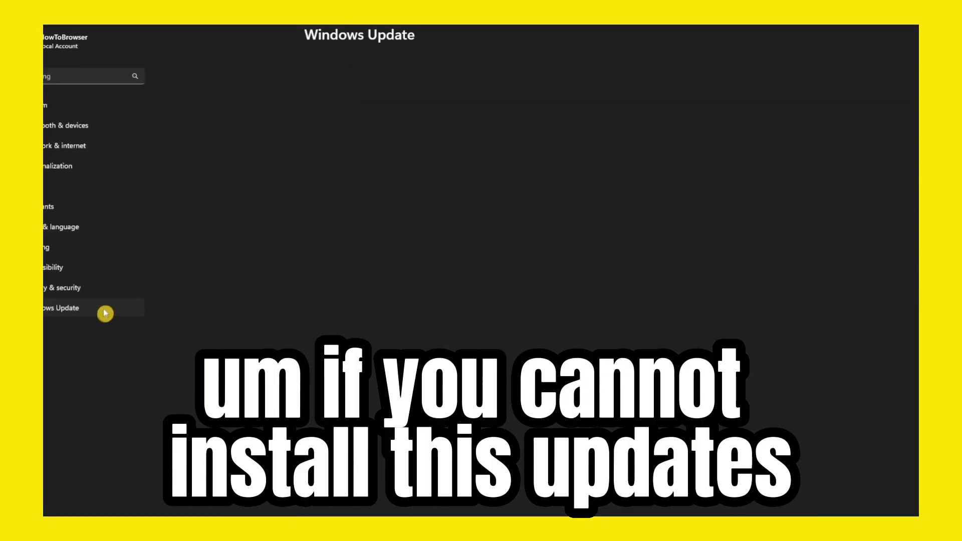
click(382, 217)
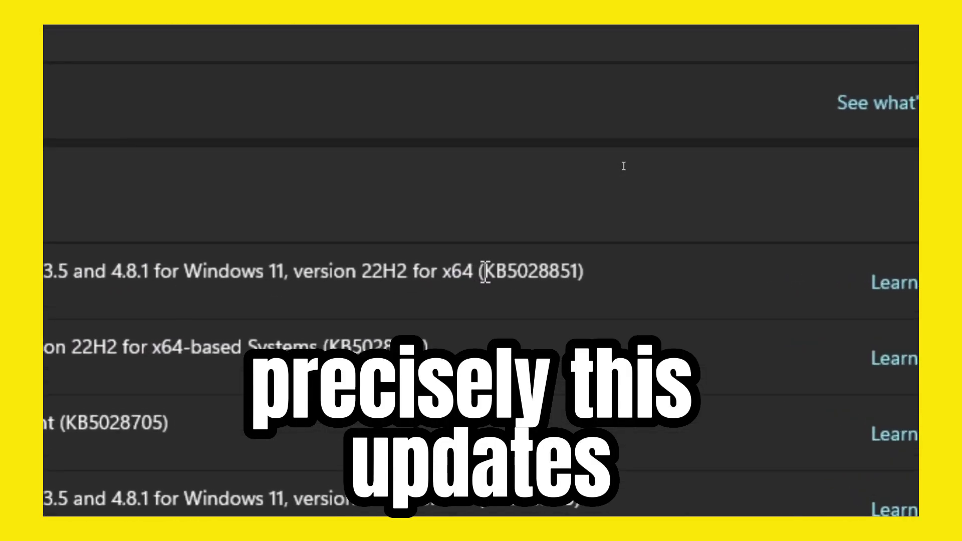
Highlight the KB5028851 and KB5028185 cumulative update codes in the history list
drag(484, 272, 582, 273)
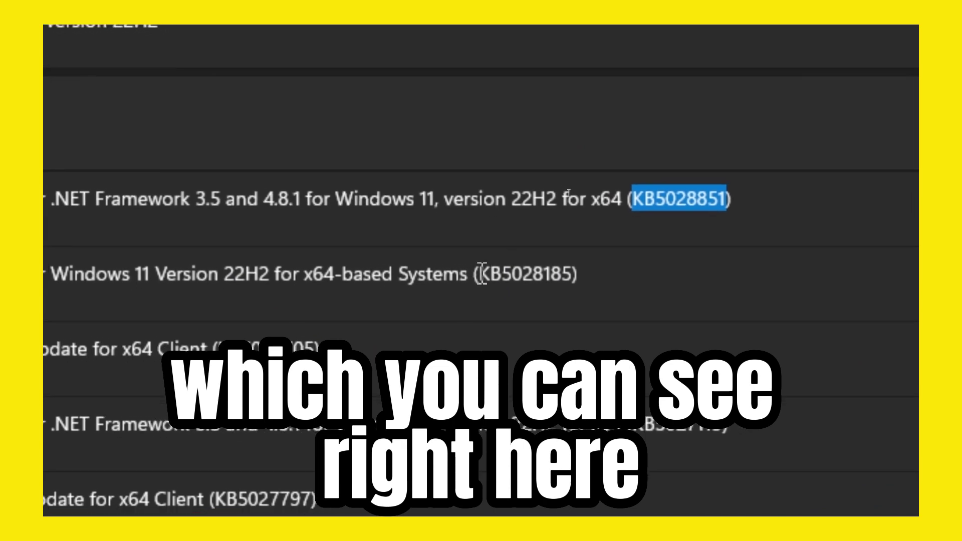
drag(495, 273, 594, 274)
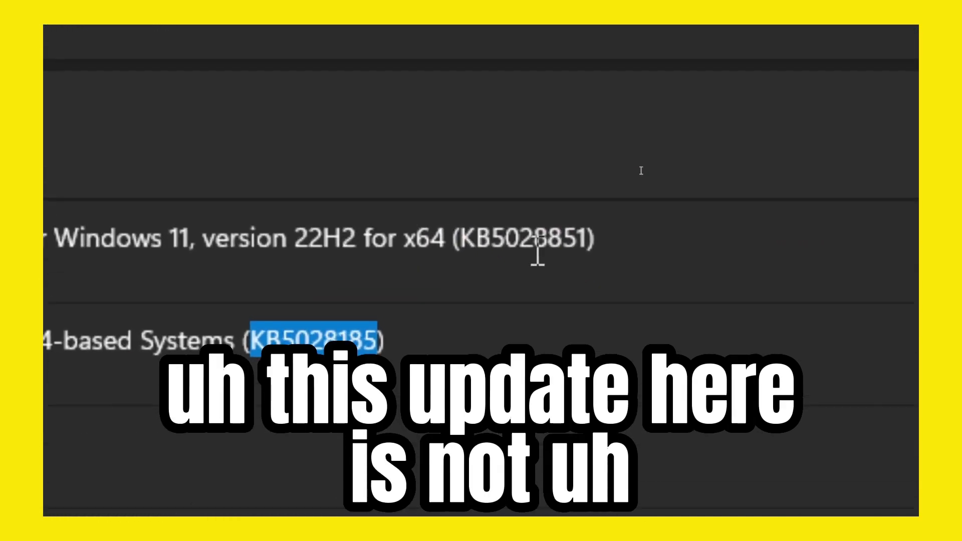
double_click(537, 256)
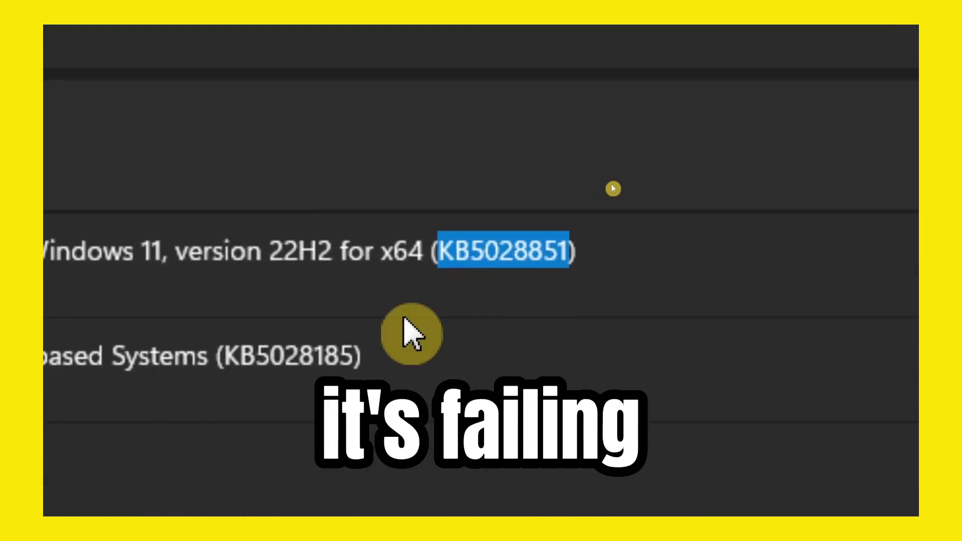
double_click(300, 355)
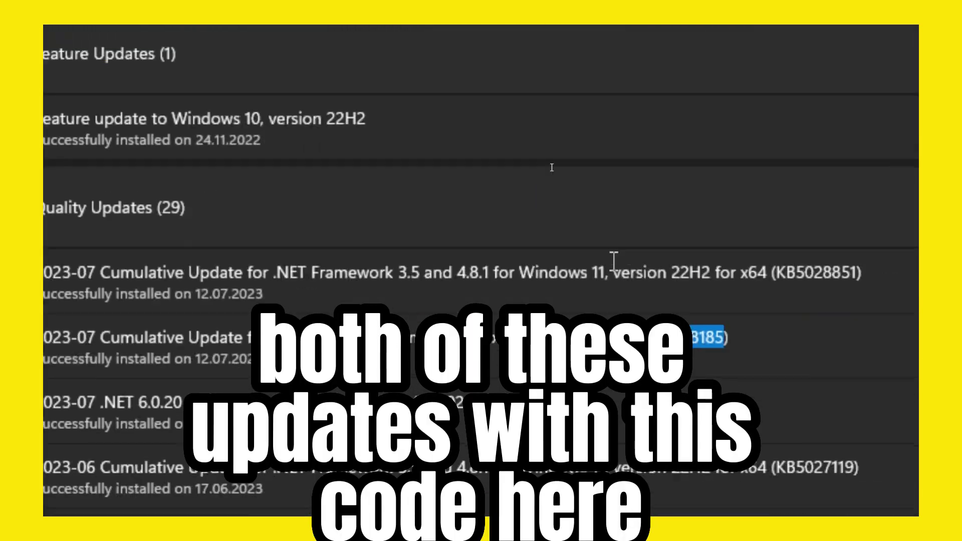
double_click(801, 272)
double_click(687, 337)
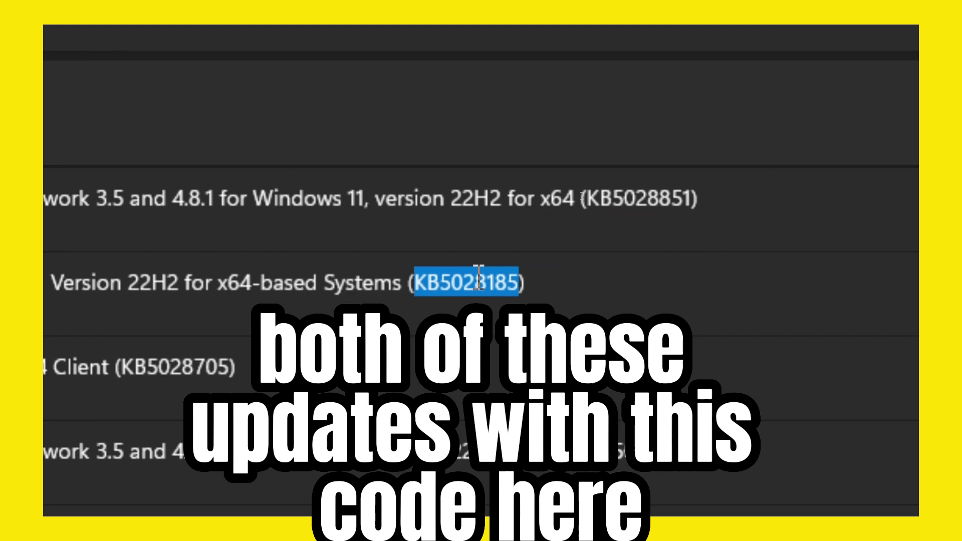
click(522, 282)
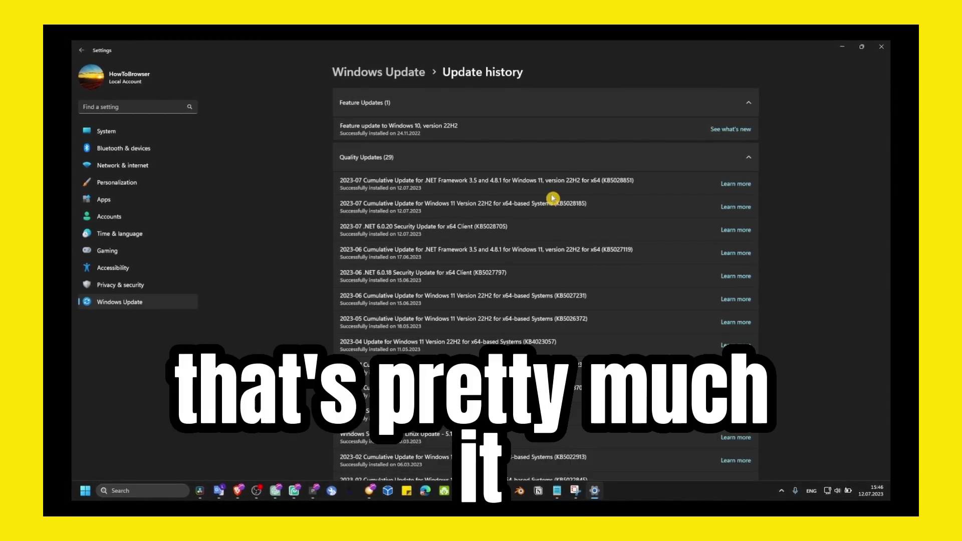
Minimise Settings and launch the Services console from Start search
click(841, 48)
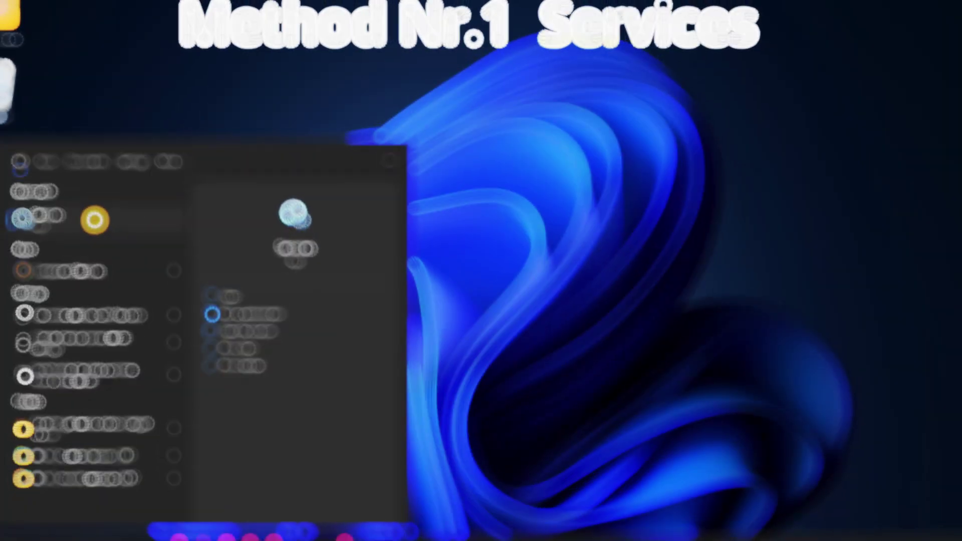
click(95, 218)
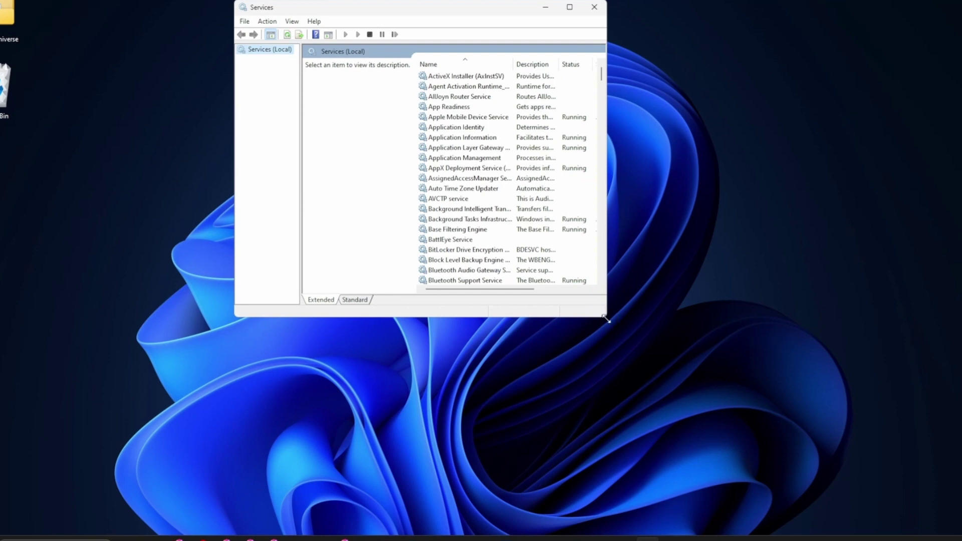
Enlarge the Services window and scroll down to the Windows Search and W entries
drag(606, 317, 862, 431)
scroll(518, 255, down, 20)
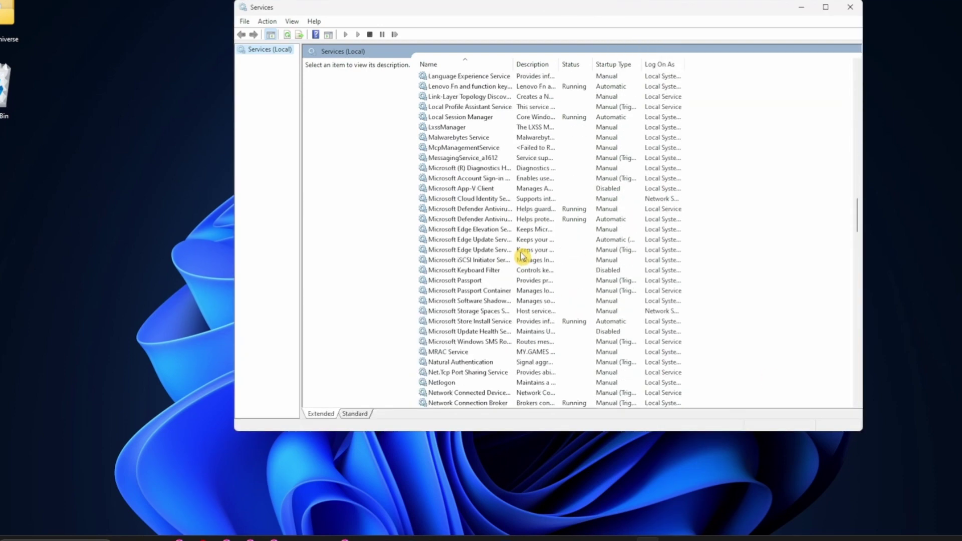
scroll(521, 256, down, 20)
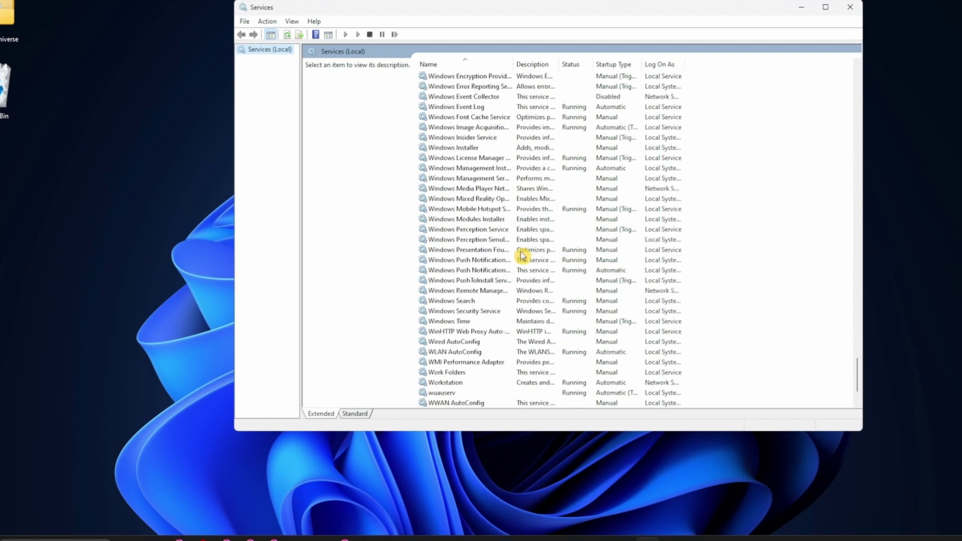
click(460, 302)
scroll(507, 316, down, 2)
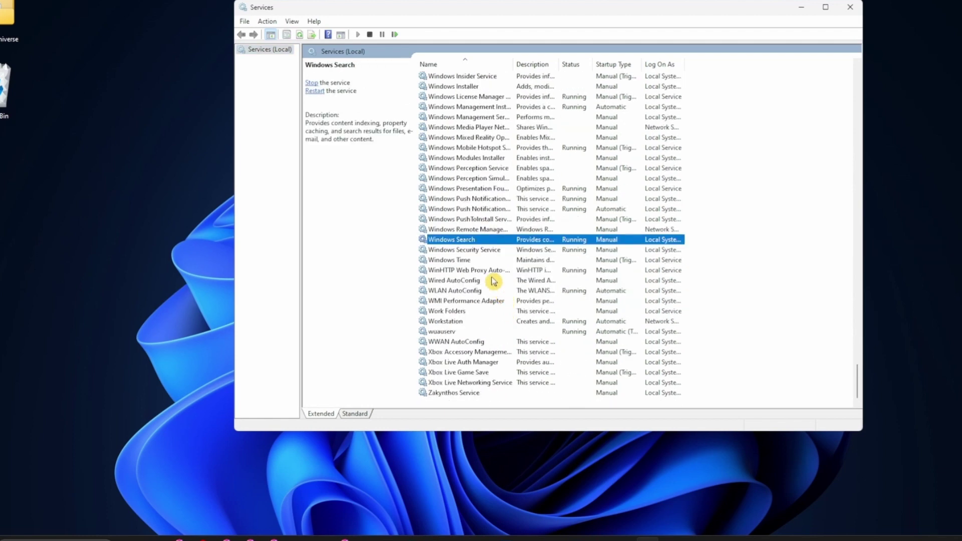
scroll(492, 281, up, 3)
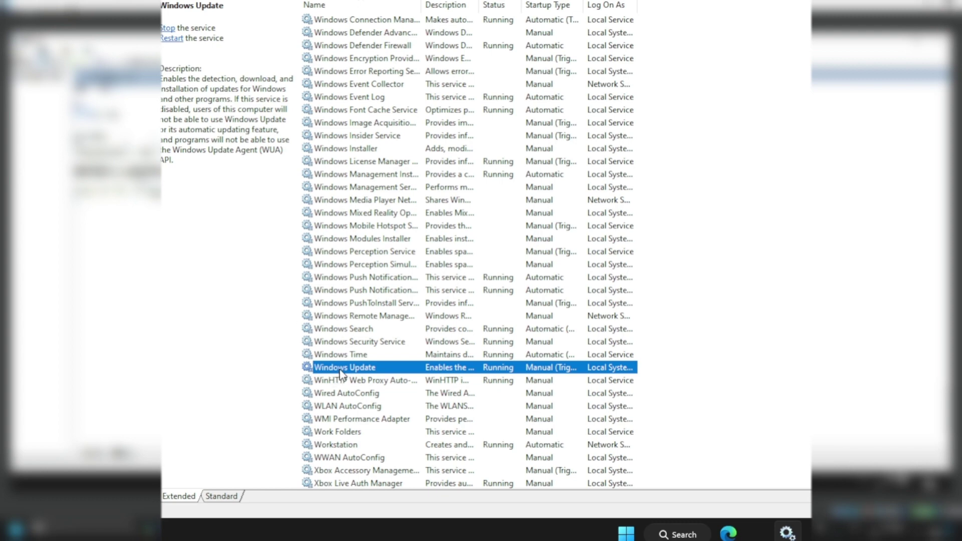
scroll(346, 376, down, 1)
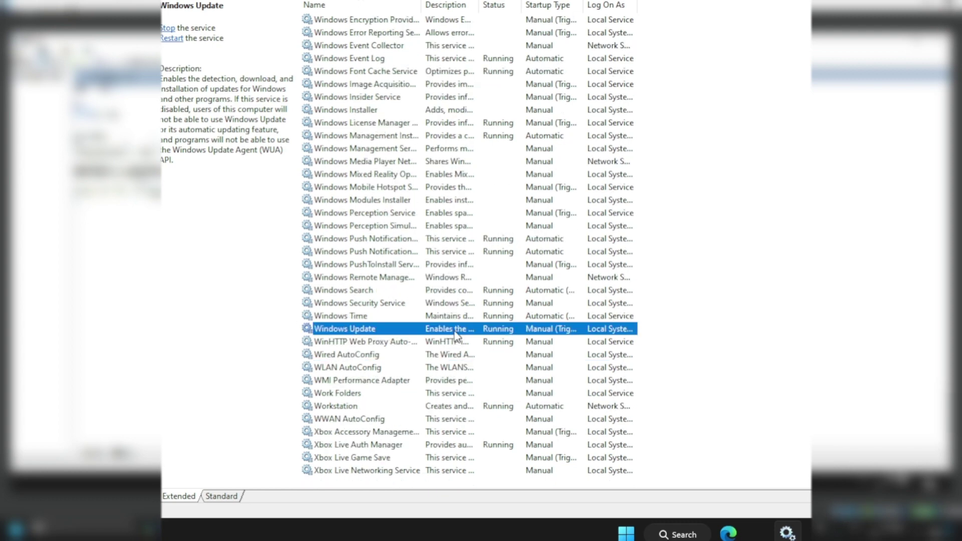
Bring up the context menu for the wuauserv (Windows Update) service
right_click(456, 335)
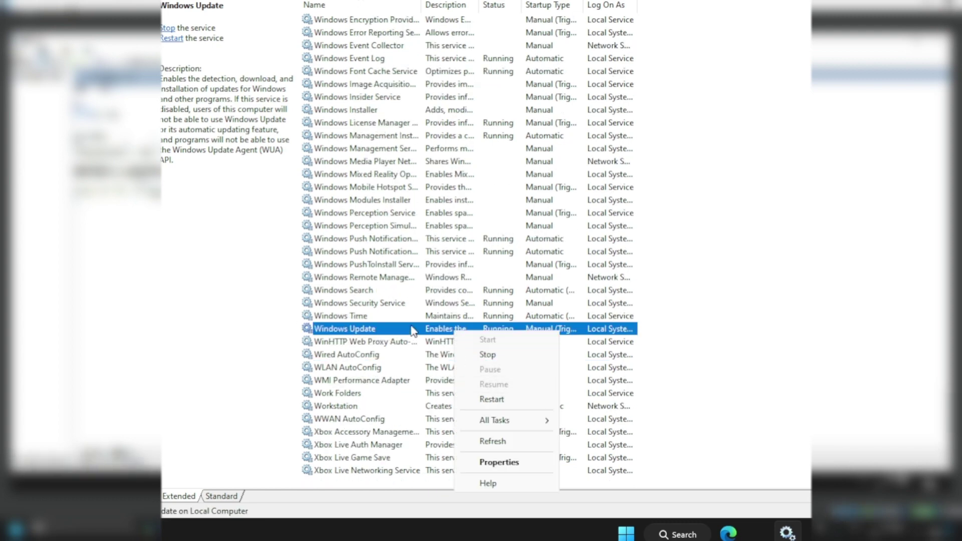
click(359, 331)
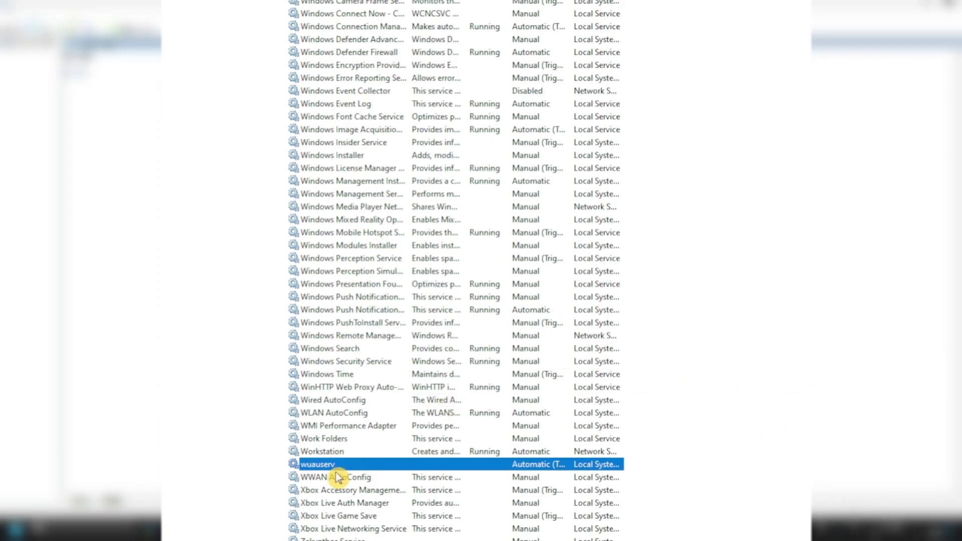
right_click(330, 469)
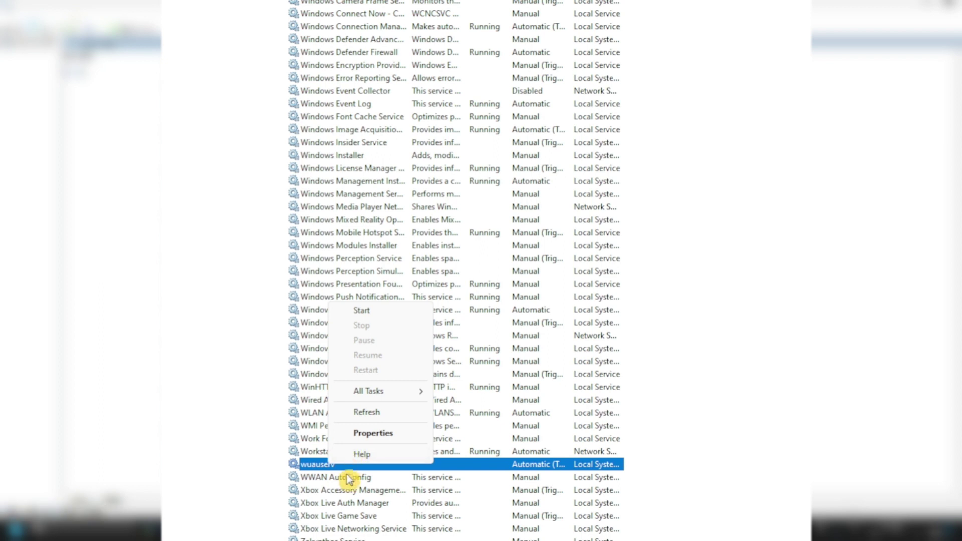
click(346, 475)
click(339, 466)
right_click(340, 466)
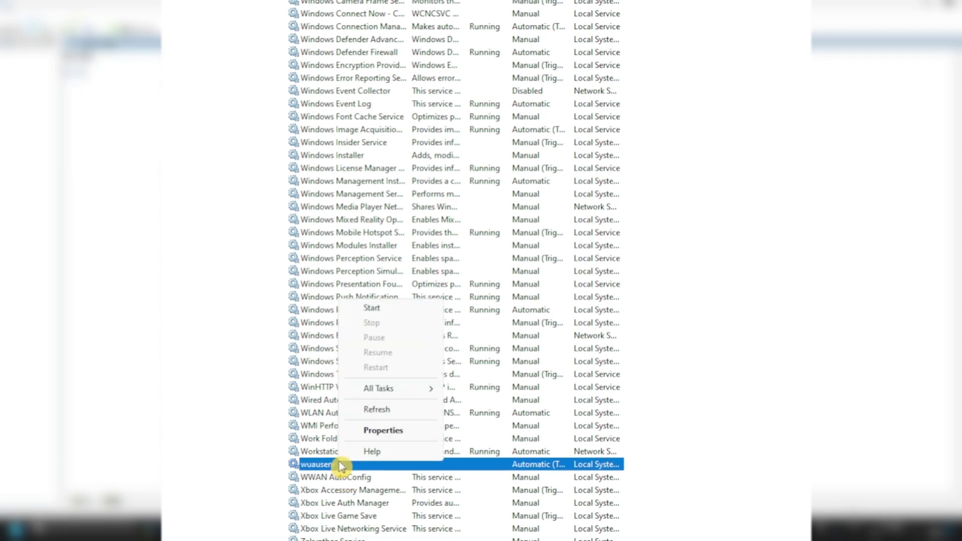
In wuauserv Properties, set the startup type to Automatic and start the service
click(369, 431)
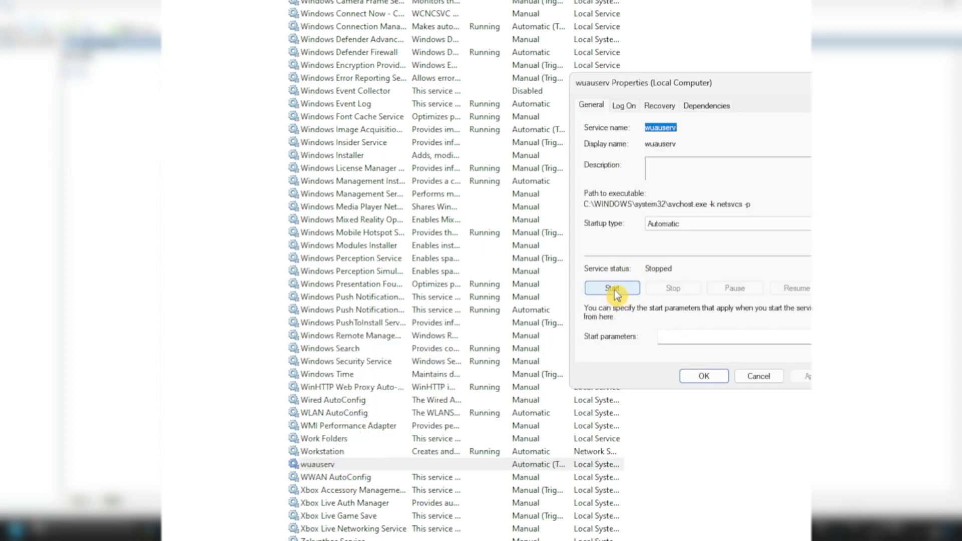
click(681, 224)
click(671, 245)
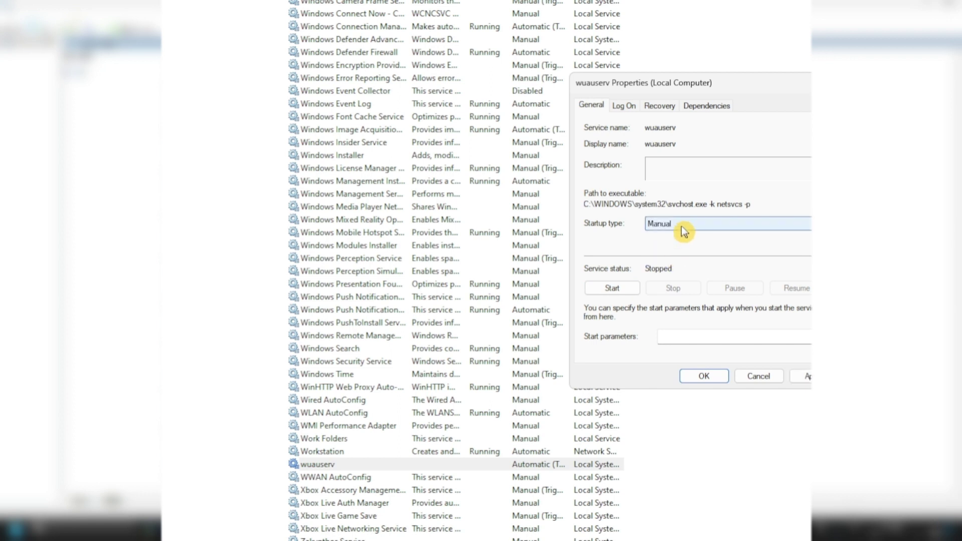
click(684, 231)
click(672, 243)
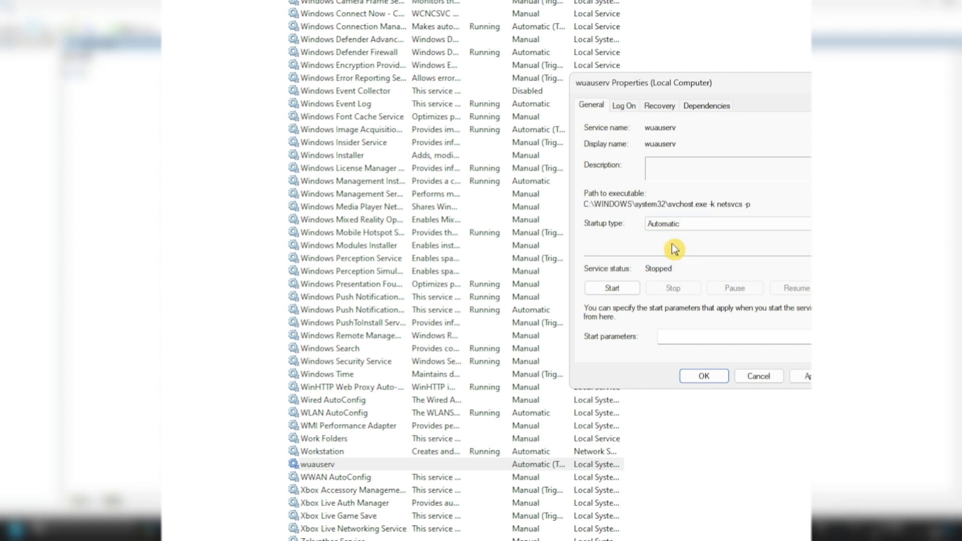
click(626, 291)
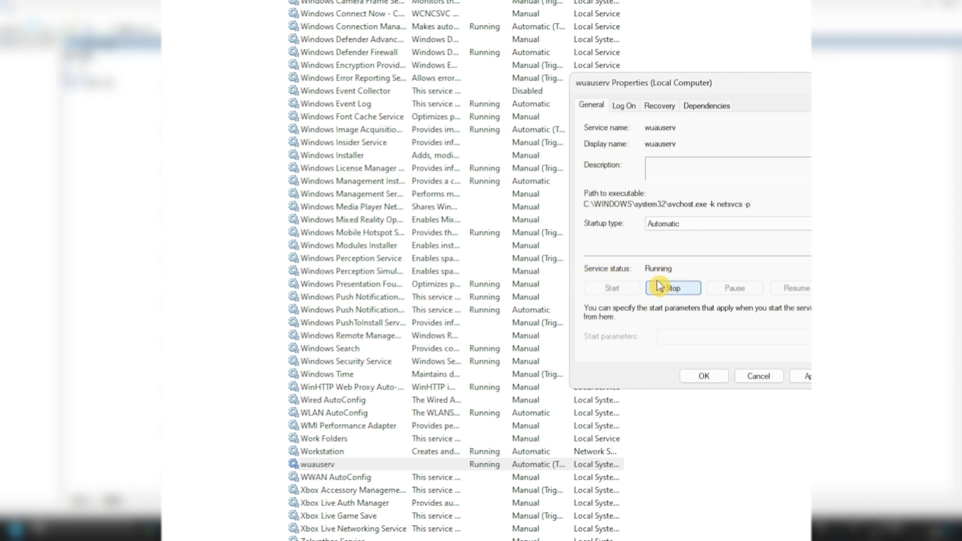
Set wuauserv's startup type to Disabled, apply it, and stop the service
click(664, 224)
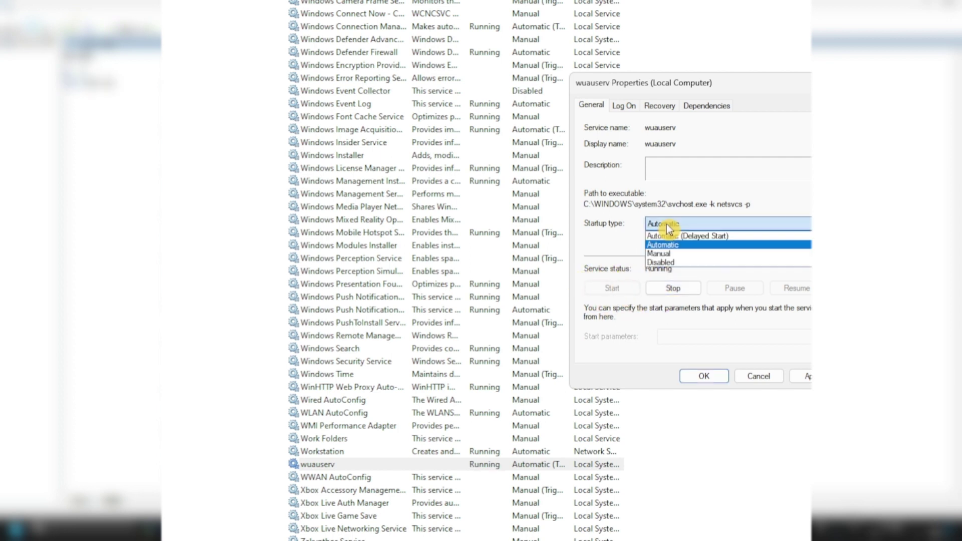
click(667, 262)
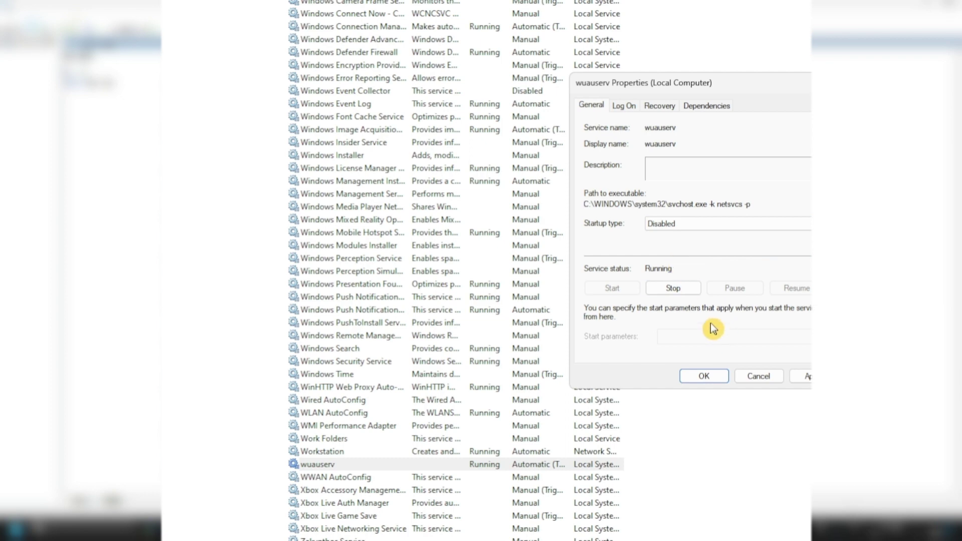
click(806, 377)
click(682, 289)
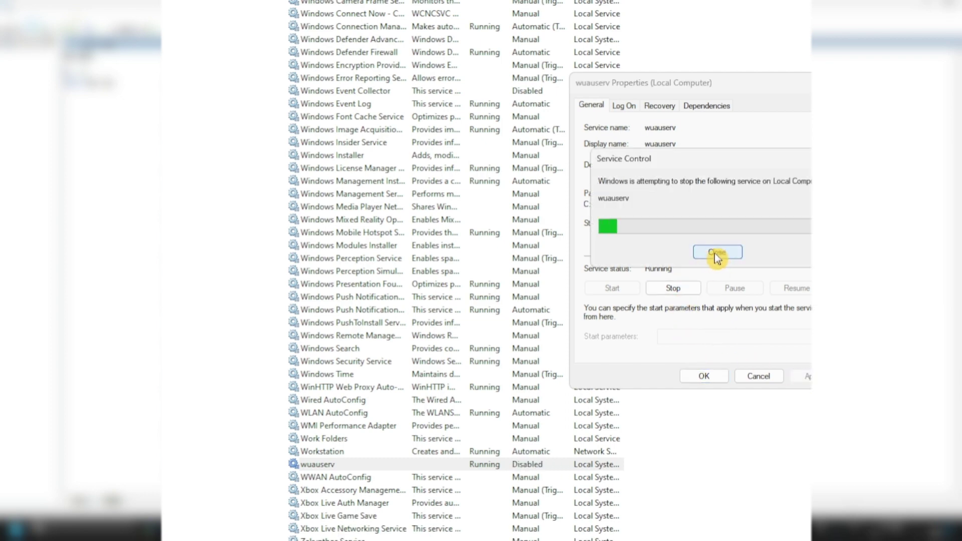
Restore Automatic startup, apply it, restart wuauserv and confirm with OK
click(663, 224)
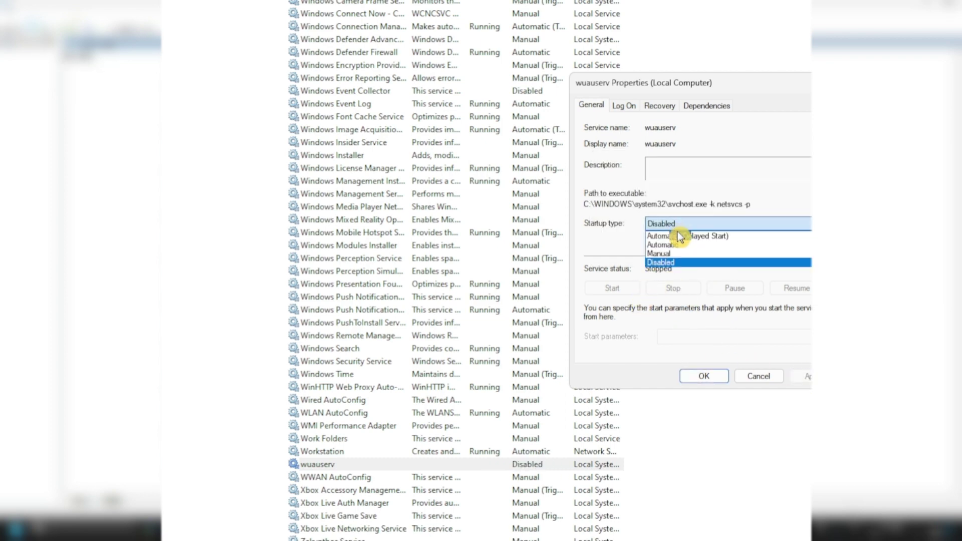
click(671, 244)
click(805, 376)
click(612, 288)
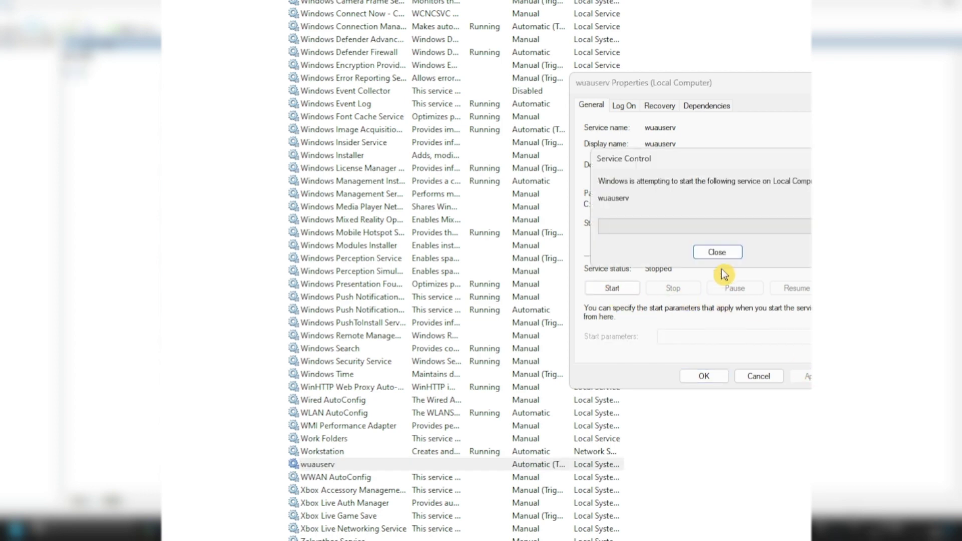
click(703, 376)
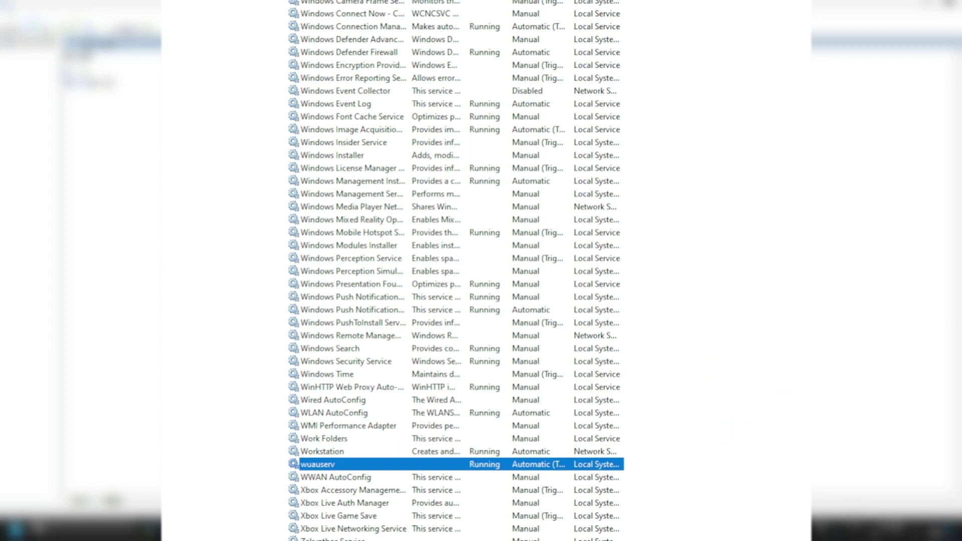
Check the wuauserv menu and Windows Update properties without changes, then close Services
right_click(313, 470)
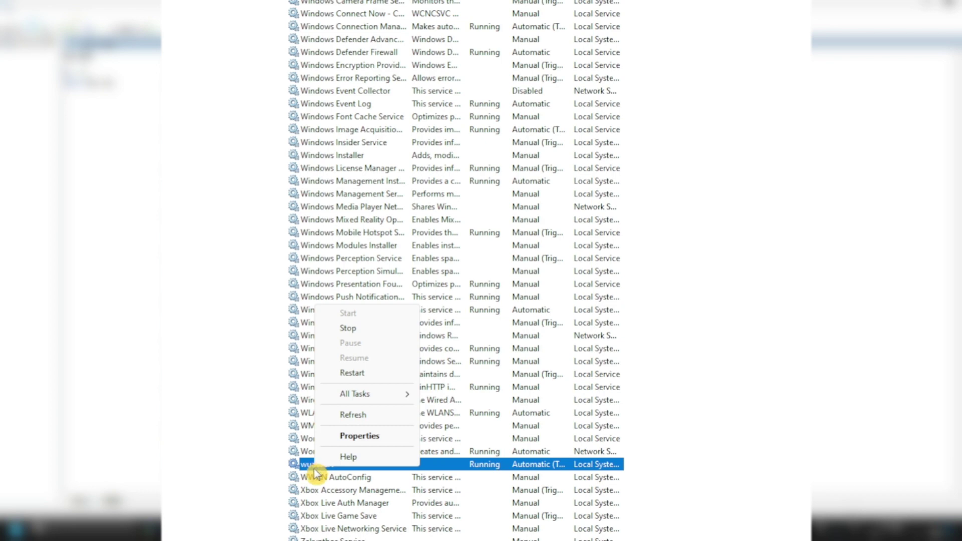
key(Escape)
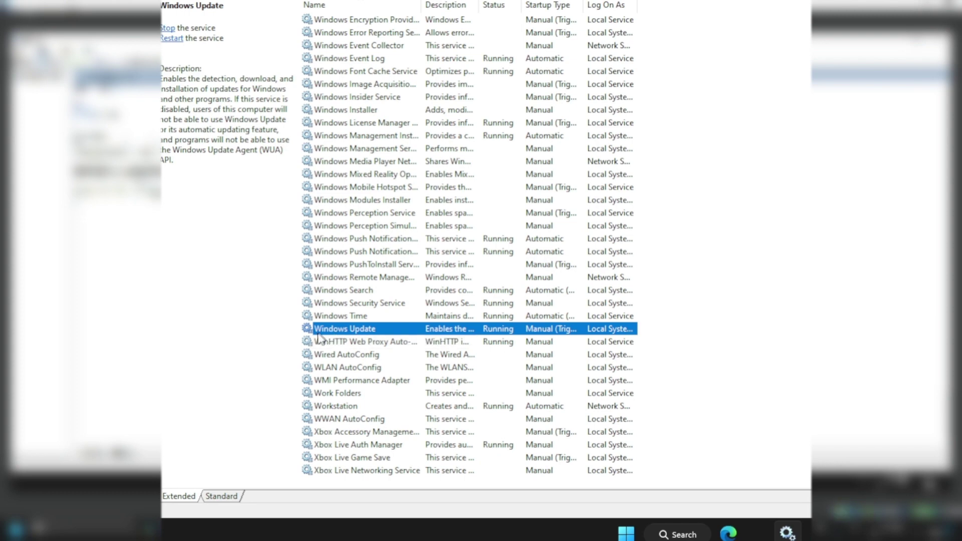
double_click(466, 328)
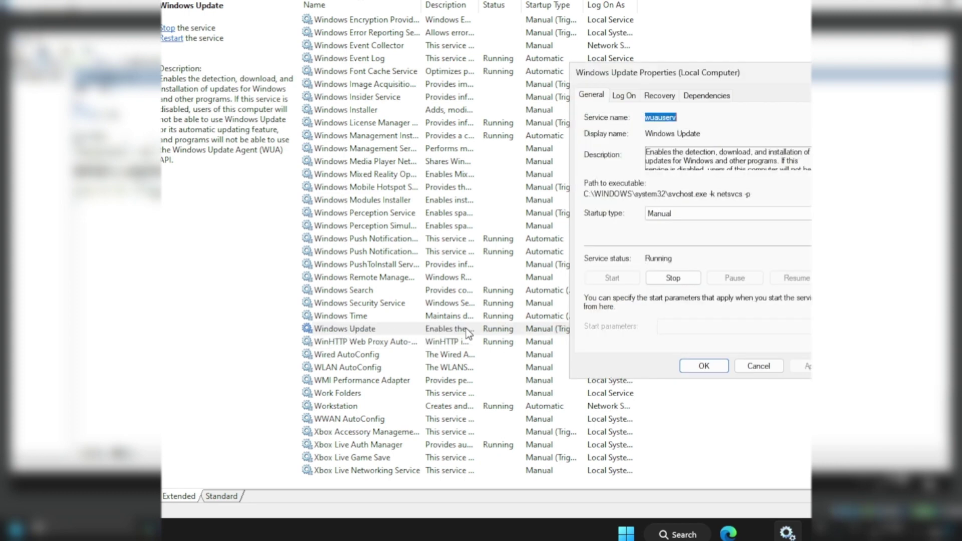
click(758, 366)
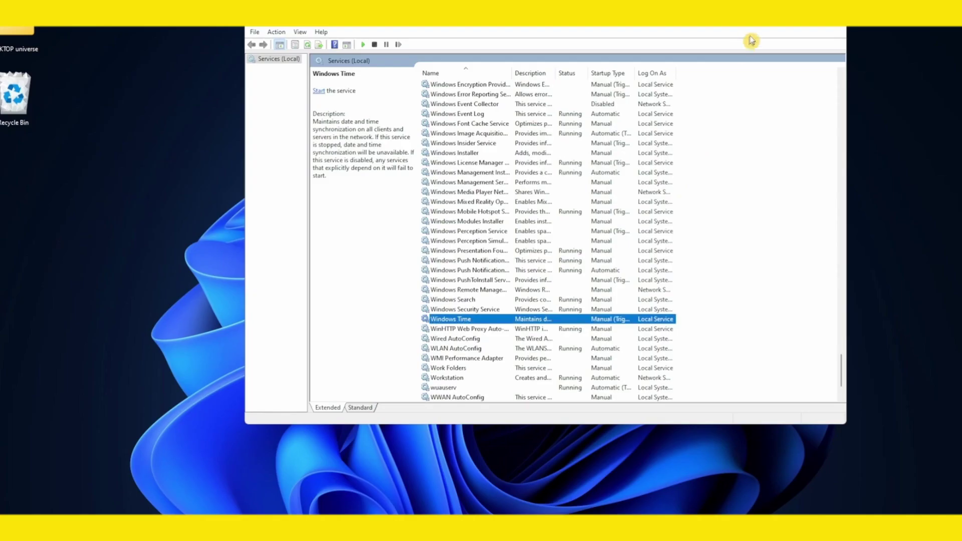
click(752, 40)
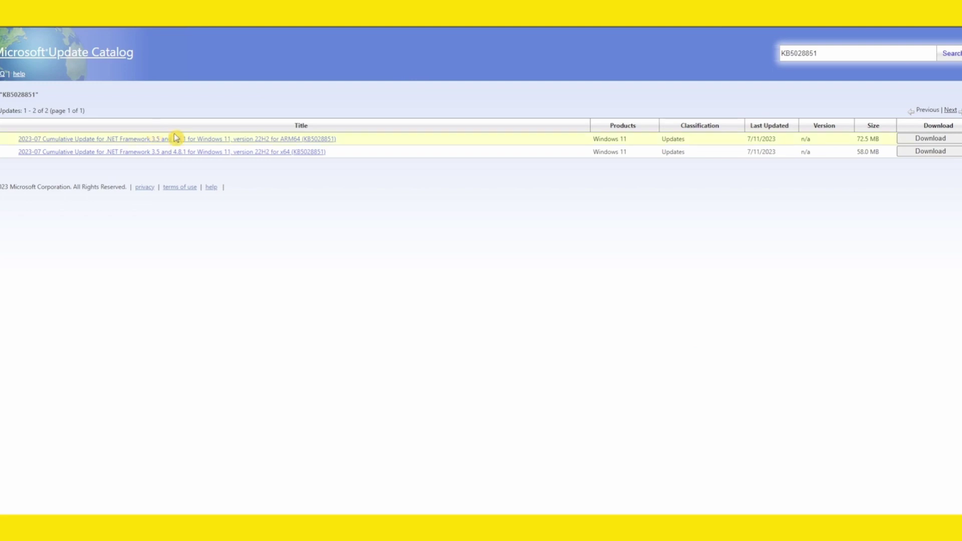
Take KB5028185 from the Notepad note and paste it as the catalog search term
click(587, 484)
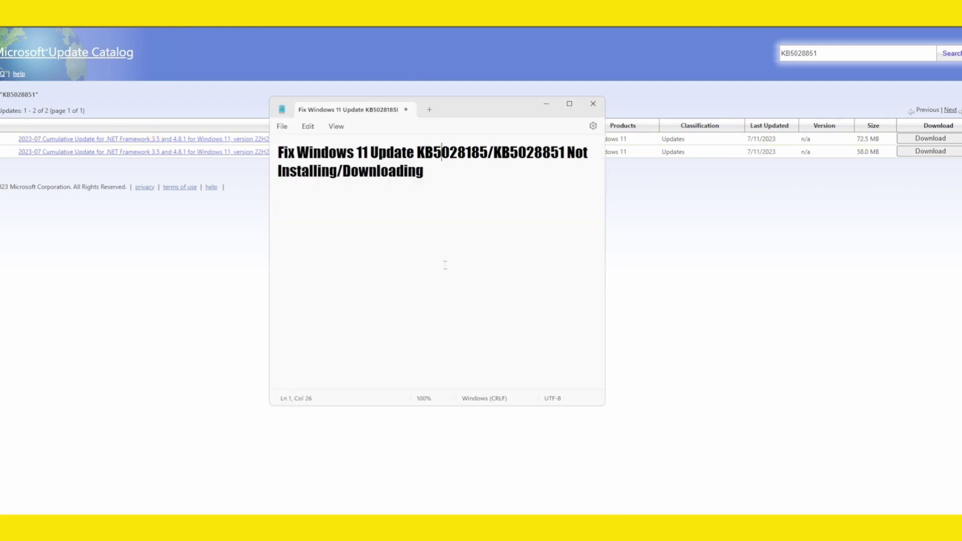
drag(421, 152, 479, 151)
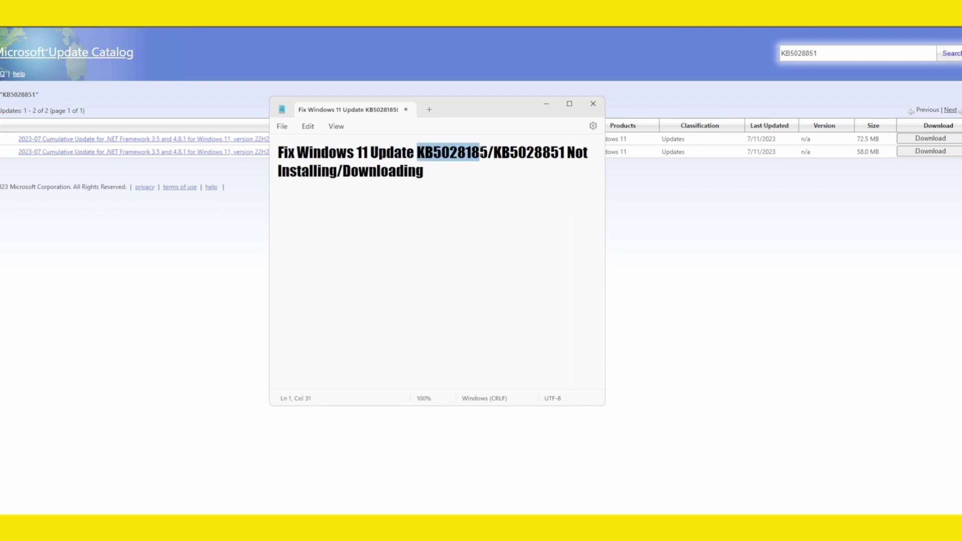
key(shift+Right)
key(ctrl+c)
click(545, 105)
key(ctrl+v)
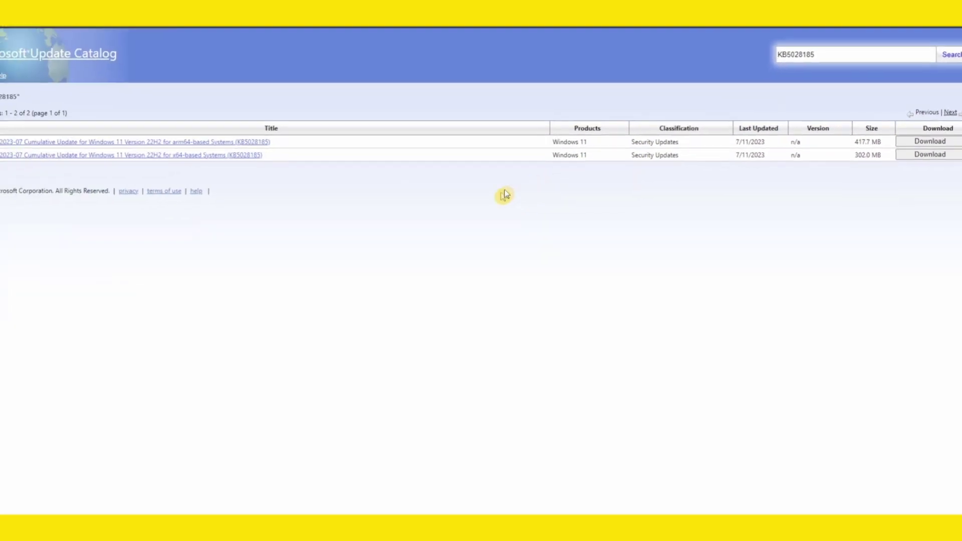
mouse_move(594, 528)
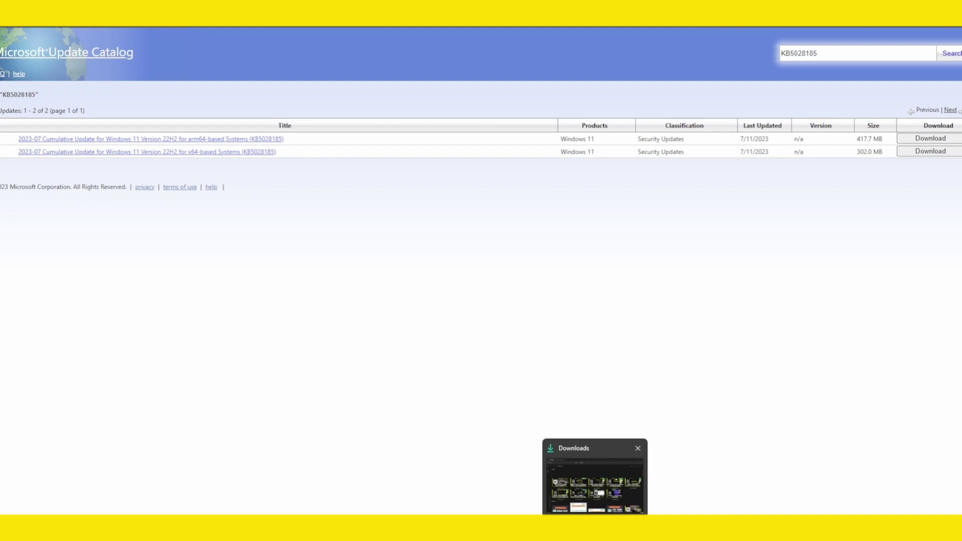
Run the downloaded KB5028851 ARM64 .msu, dismiss its not-applicable error, and close Downloads
mouse_move(640, 528)
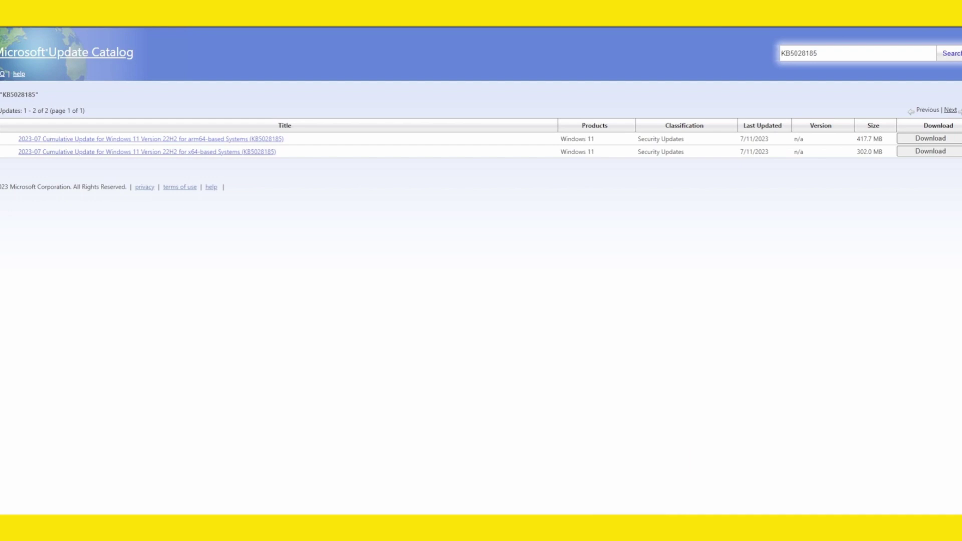
click(595, 529)
scroll(192, 249, up, 2)
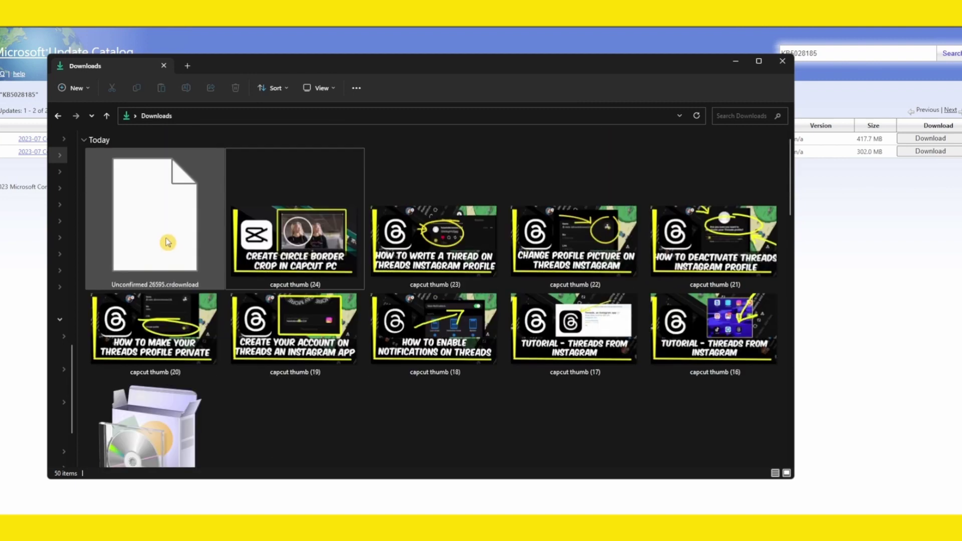
scroll(168, 243, down, 2)
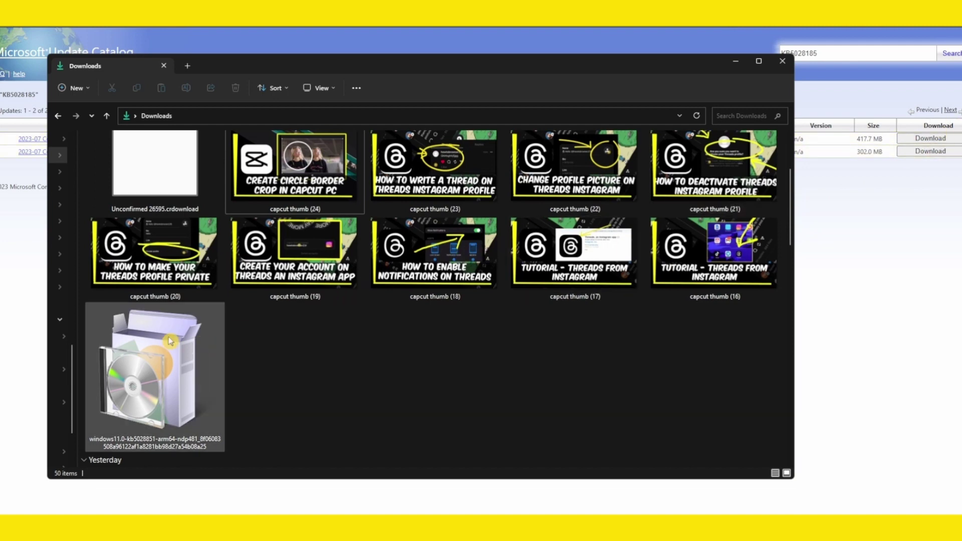
double_click(209, 335)
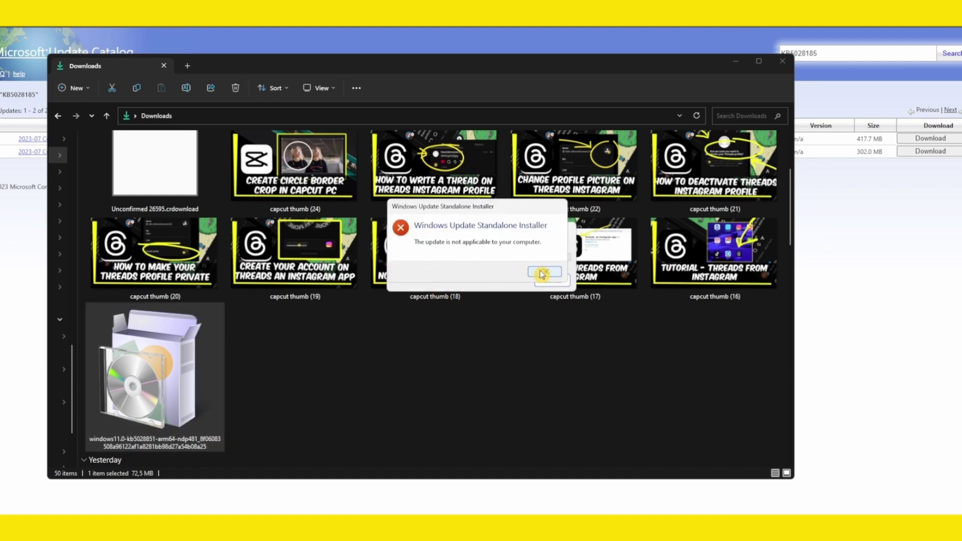
click(543, 273)
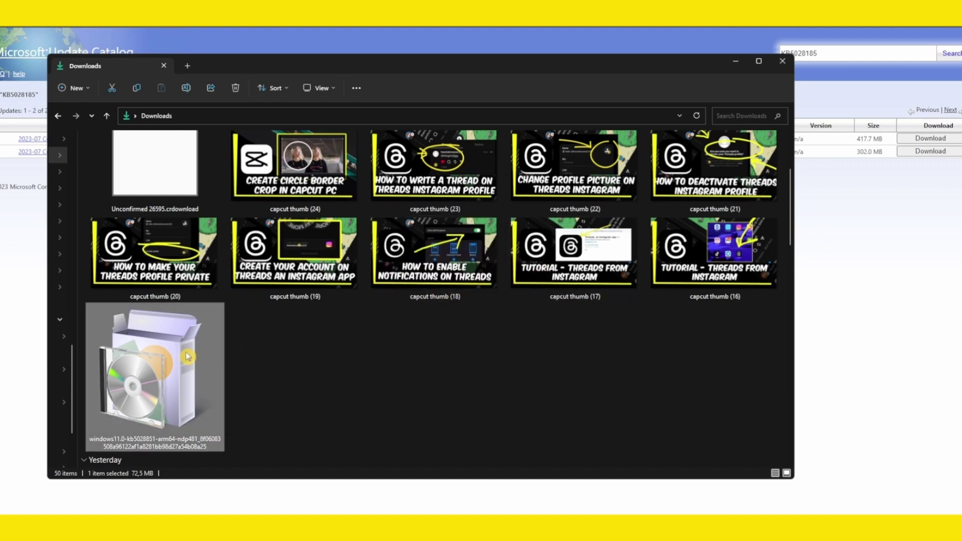
scroll(162, 367, up, 2)
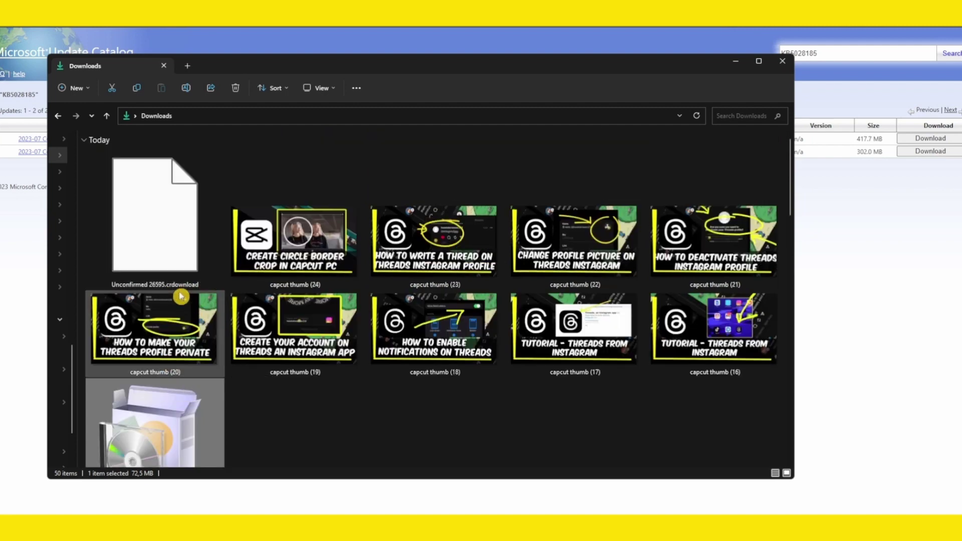
click(782, 62)
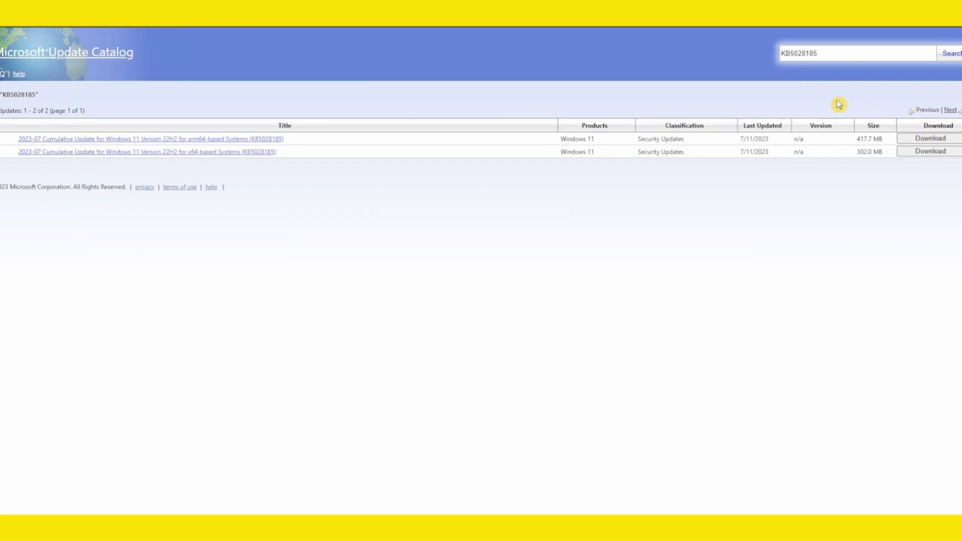
Copy KB5028851 from Notepad and search for it in the Update Catalog
click(571, 476)
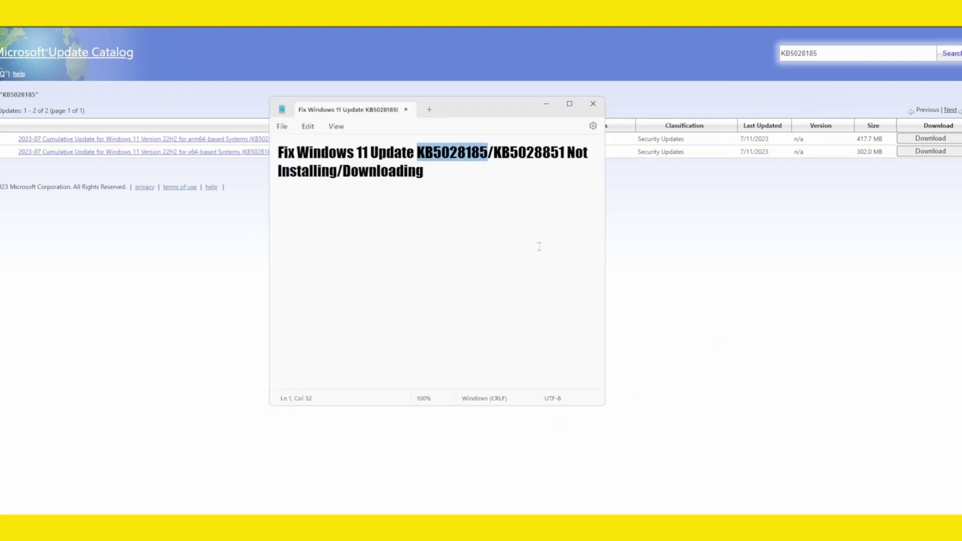
drag(493, 150, 568, 151)
key(ctrl+c)
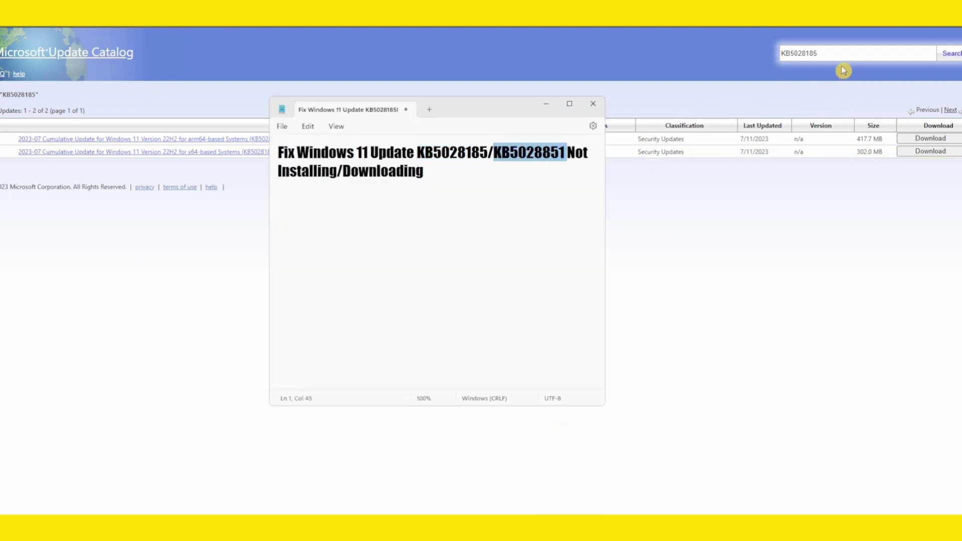
double_click(844, 55)
key(ctrl+v)
key(Return)
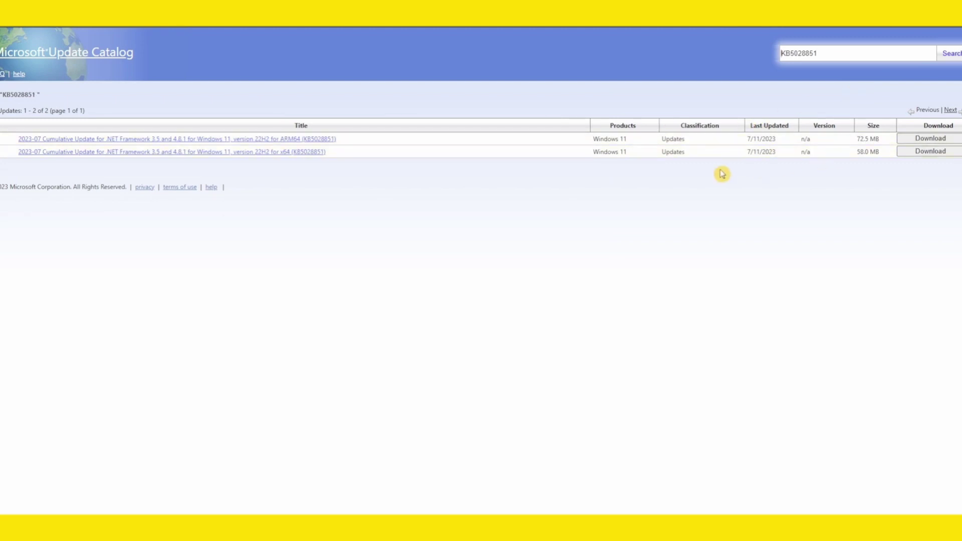
Download and save the ARM64 KB5028851 package, then switch to the Windows 11 download page
click(927, 142)
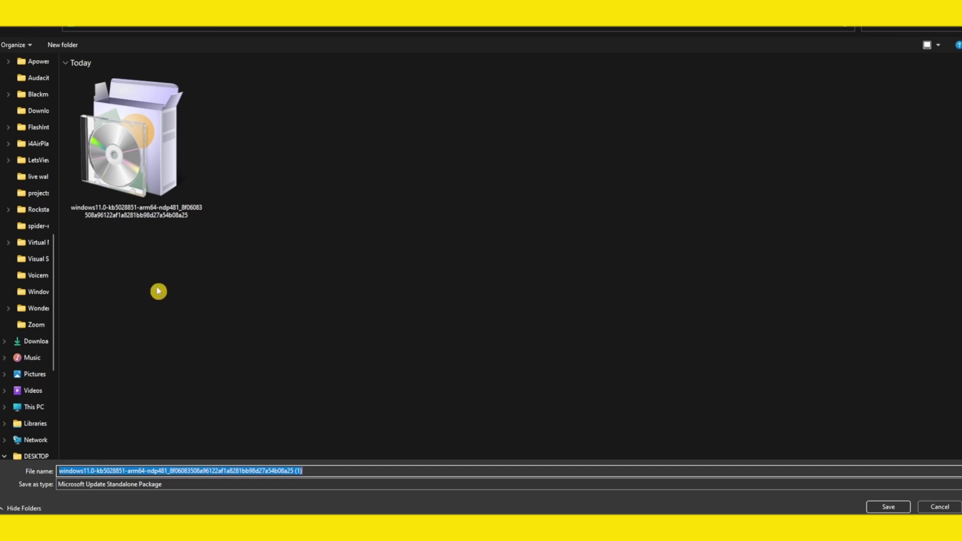
drag(54, 326, 38, 326)
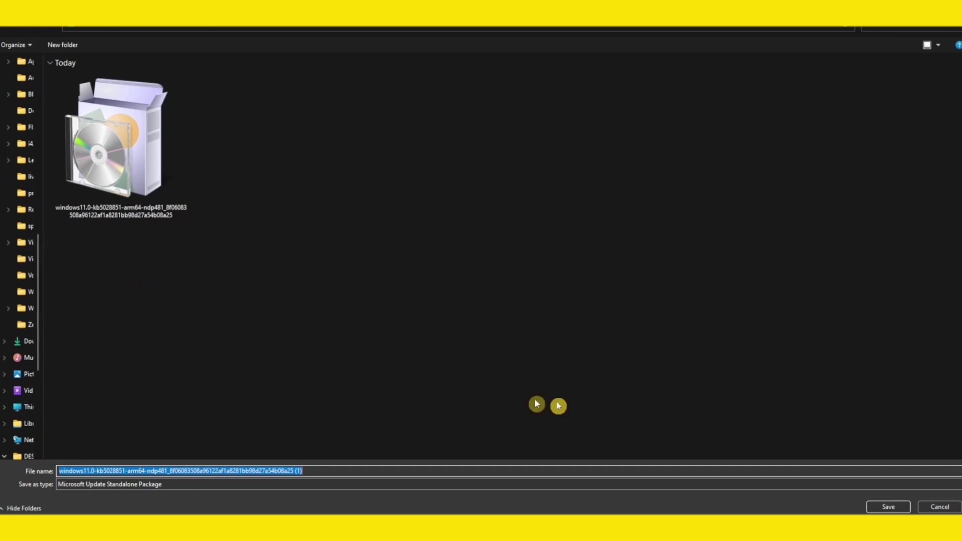
click(878, 506)
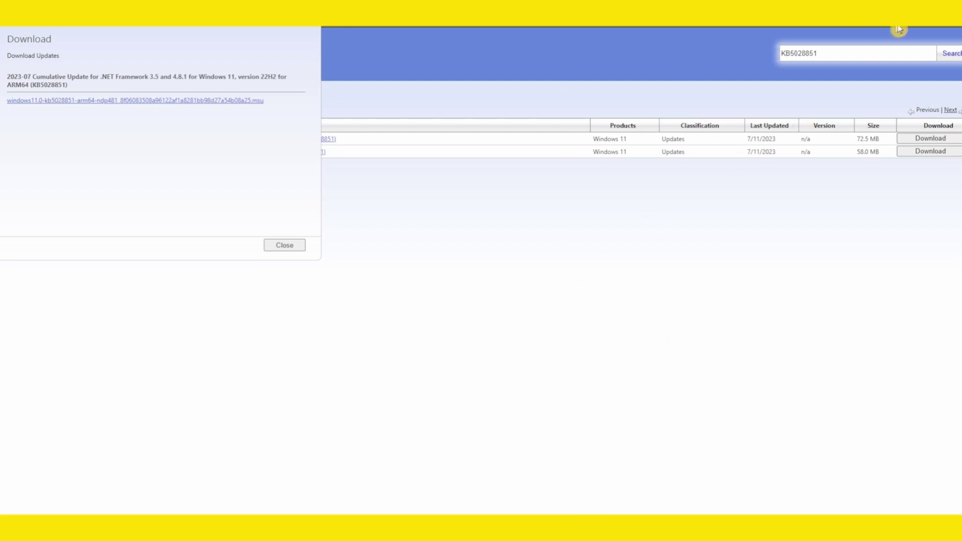
key(ctrl+w)
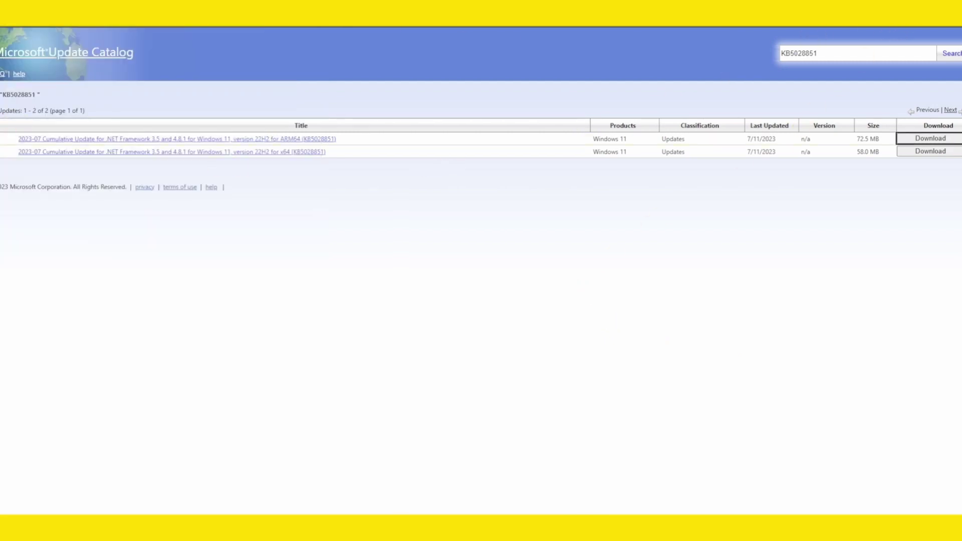
key(alt+Tab)
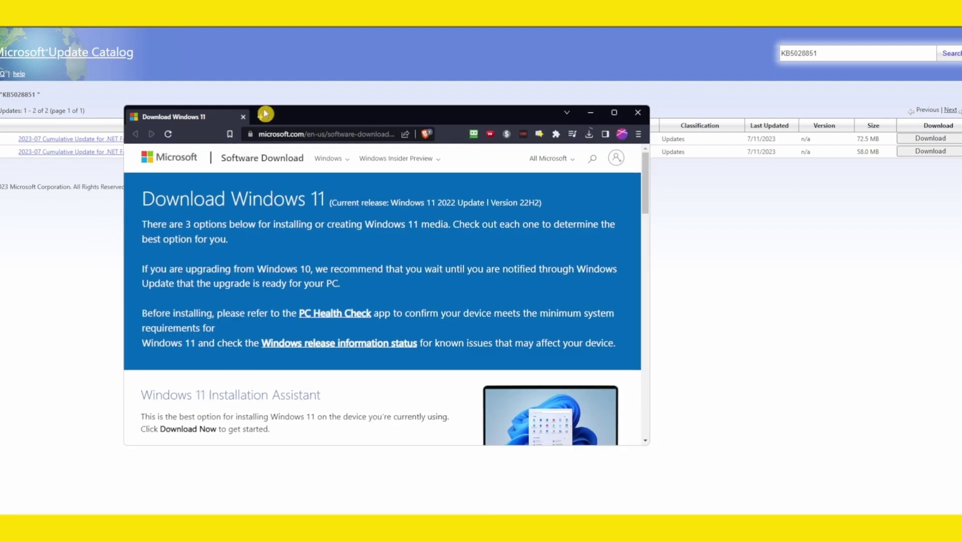
Maximise the Windows 11 download page and dismiss the Installation Assistant's already-up-to-date notice
double_click(272, 120)
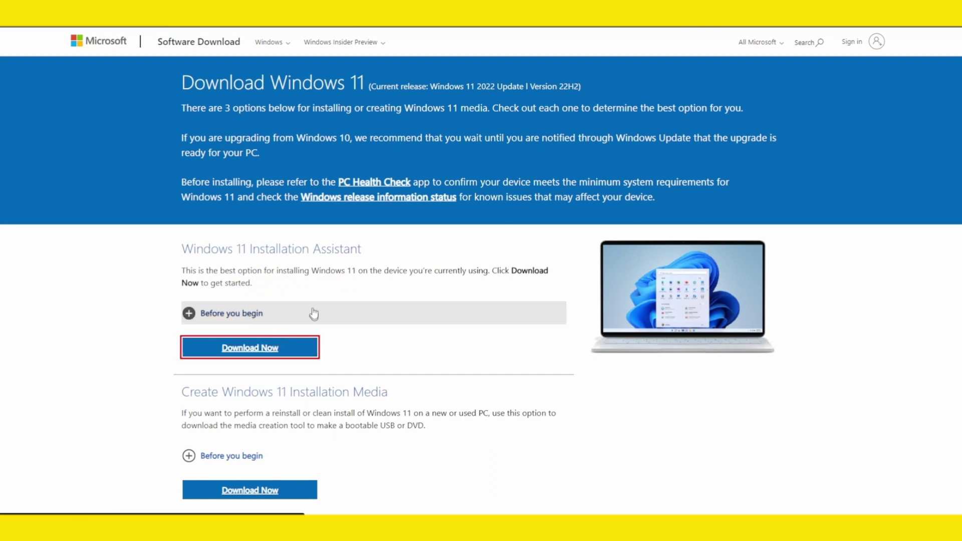
scroll(270, 280, down, 2)
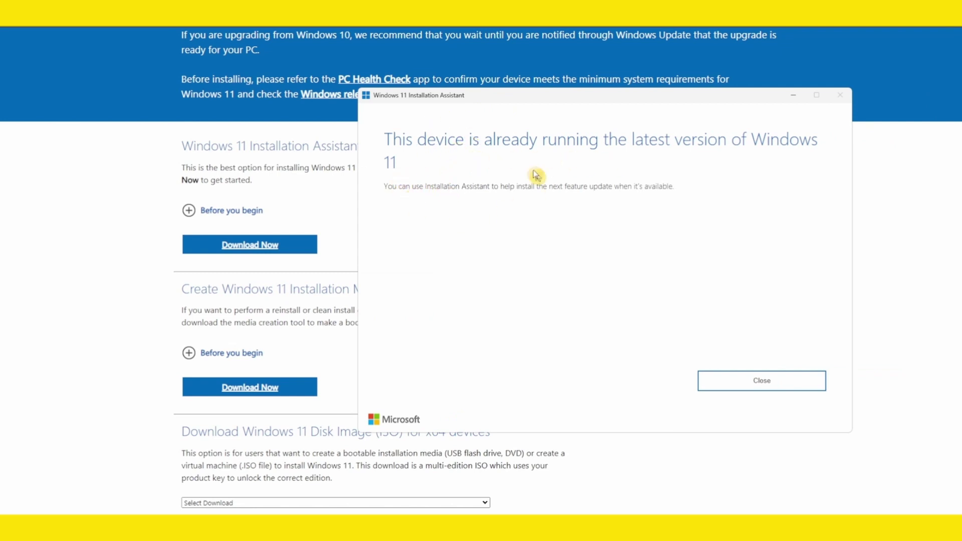
click(759, 98)
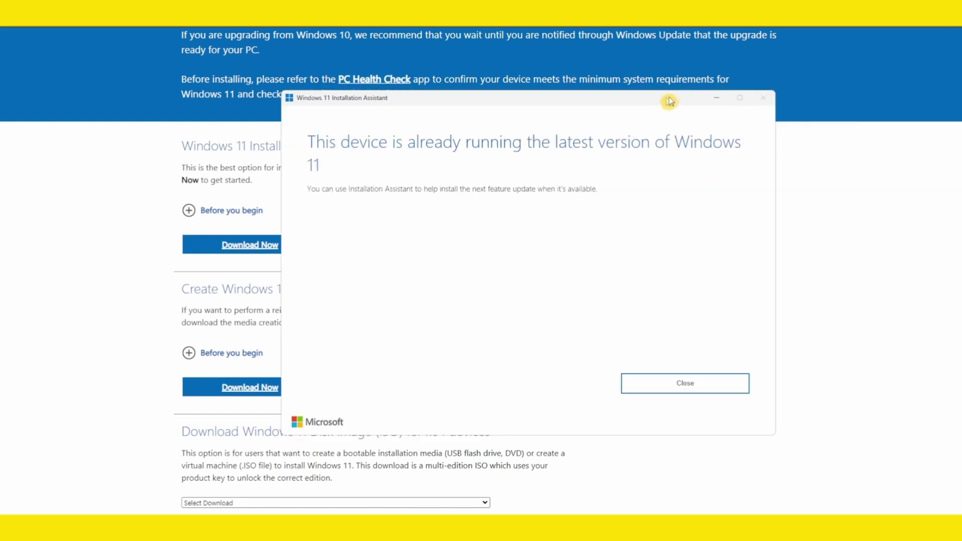
scroll(331, 253, down, 5)
scroll(315, 234, up, 3)
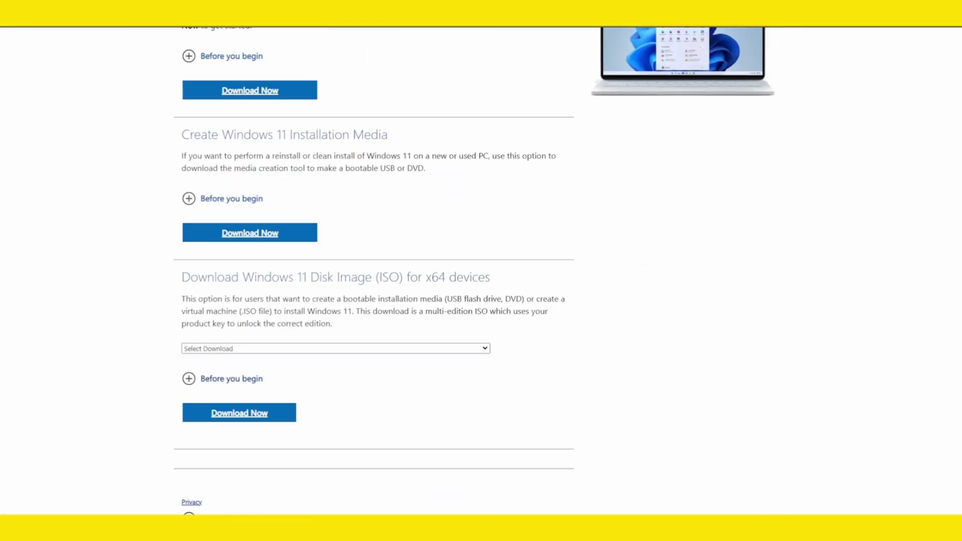
scroll(468, 302, up, 2)
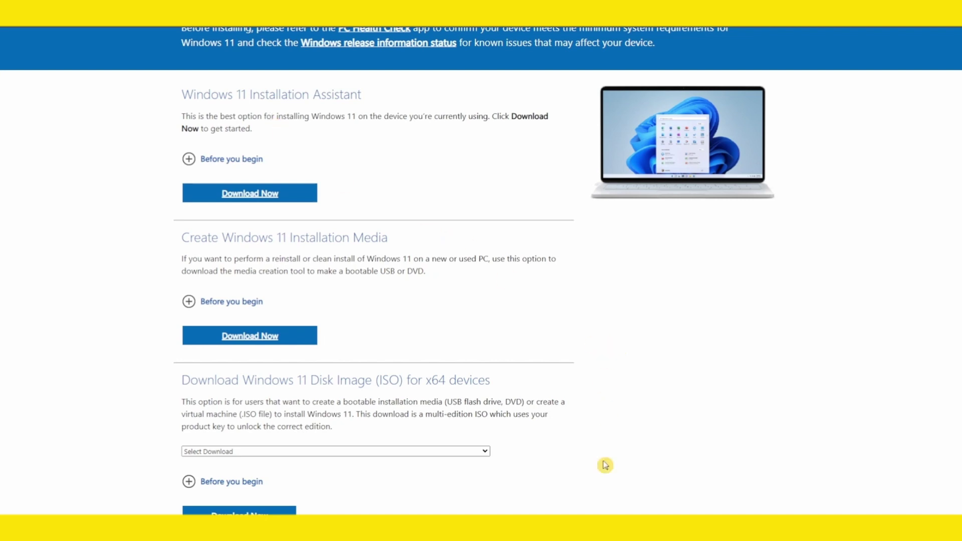
Review the KB5028185/KB5028851 numbers in Notepad, then return to the download page
key(alt+Tab)
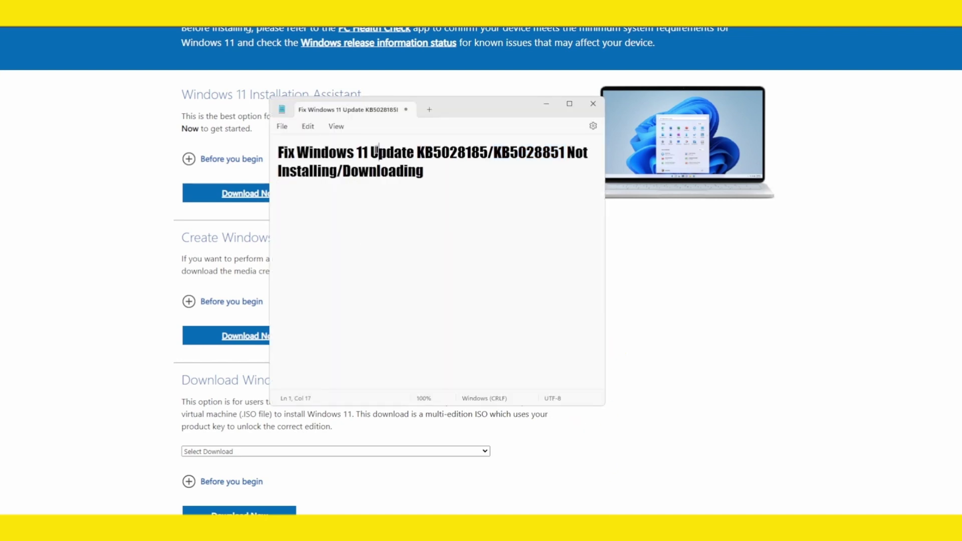
drag(376, 152, 567, 152)
click(563, 152)
click(546, 104)
scroll(369, 234, down, 1)
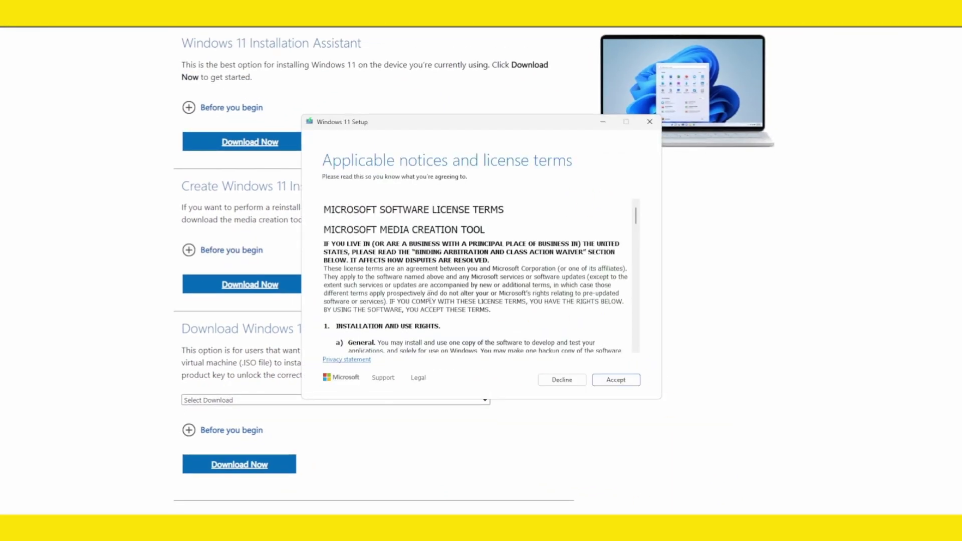
Accept the Windows 11 Setup license and keep the recommended language and edition
scroll(430, 295, down, 5)
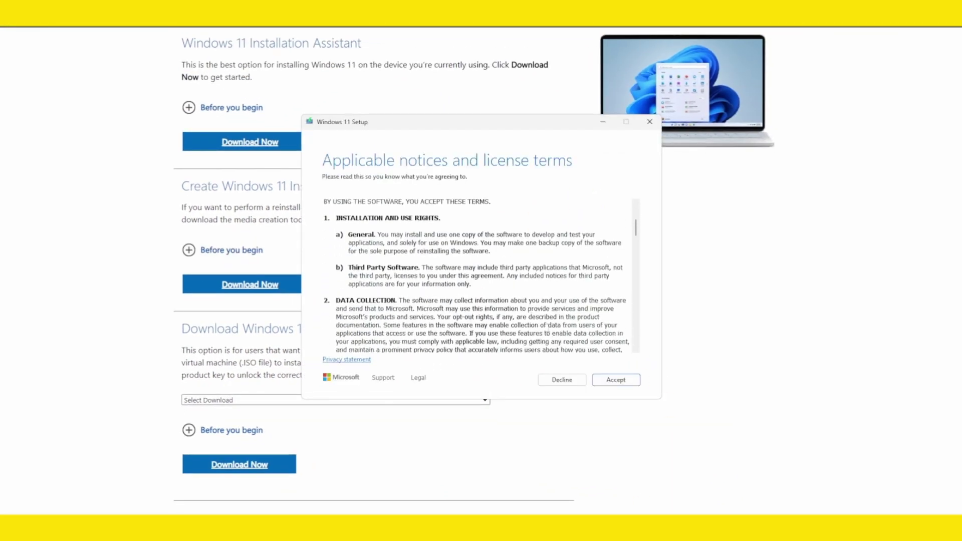
click(616, 379)
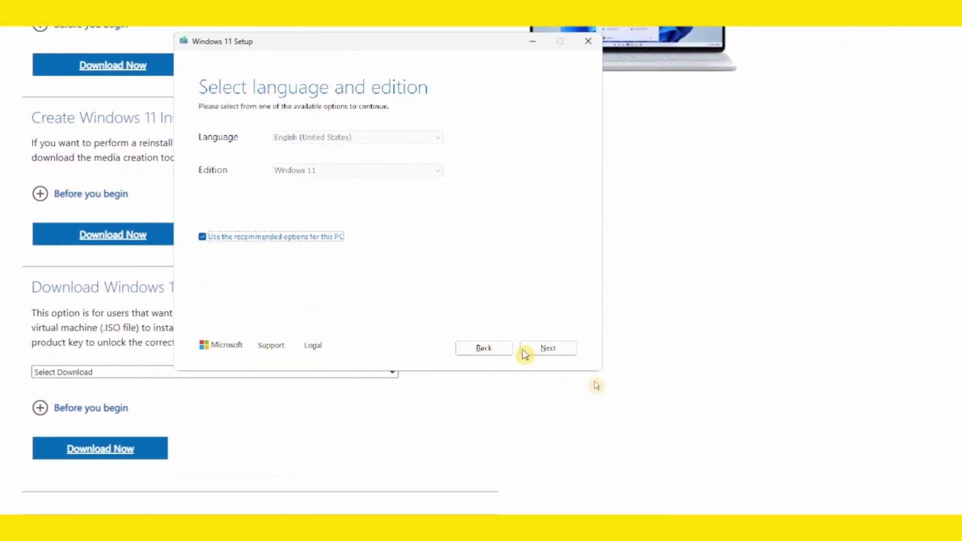
click(596, 348)
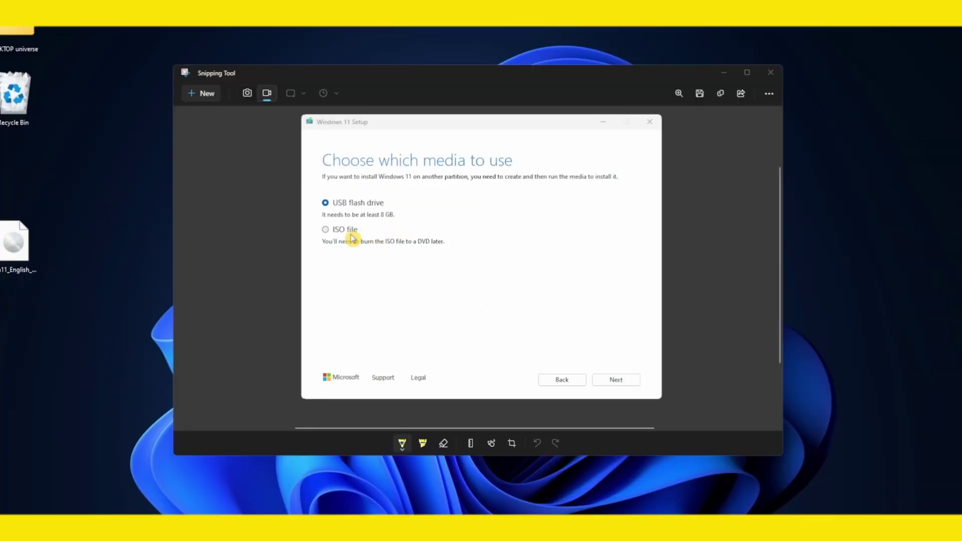
Choose ISO file as the media, browse to Desktop, then cancel the path dialog
click(342, 236)
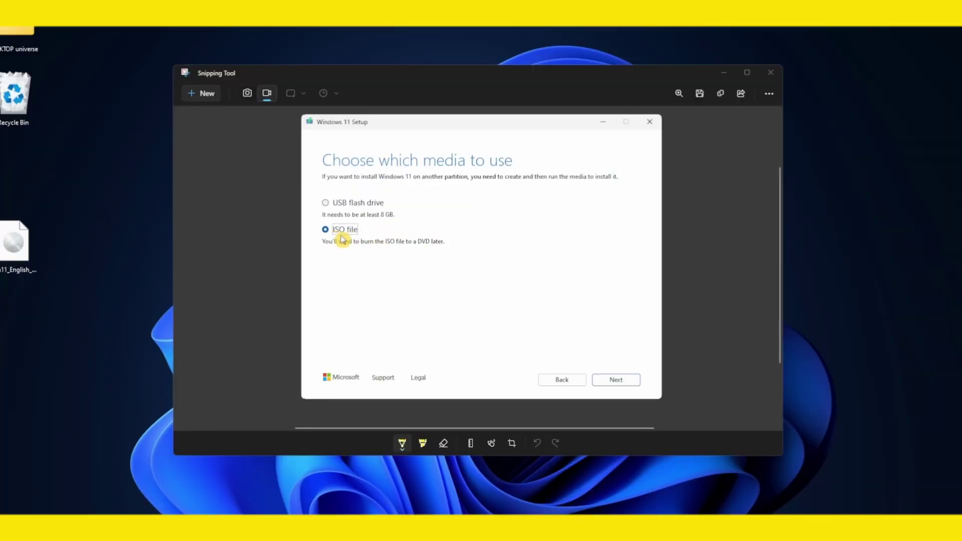
click(598, 381)
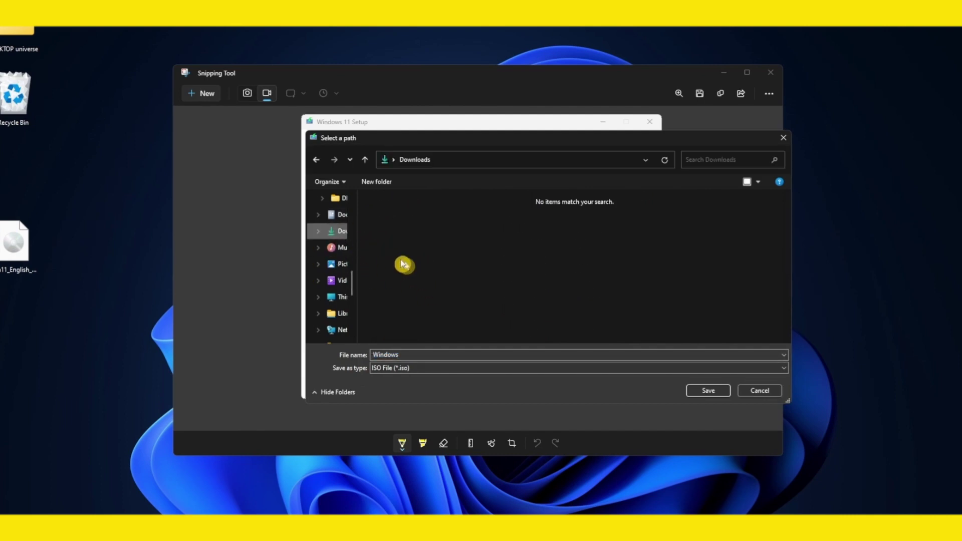
scroll(341, 255, up, 3)
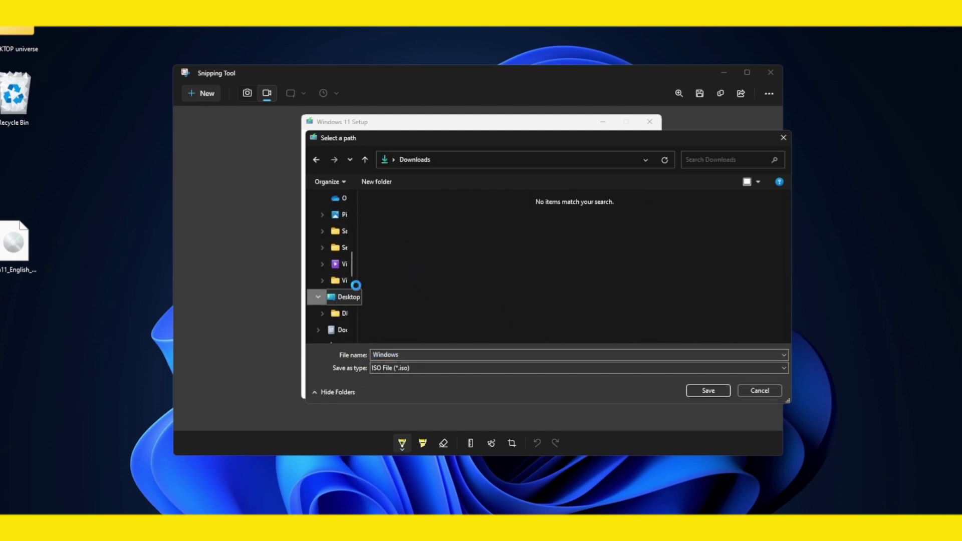
click(351, 296)
click(703, 392)
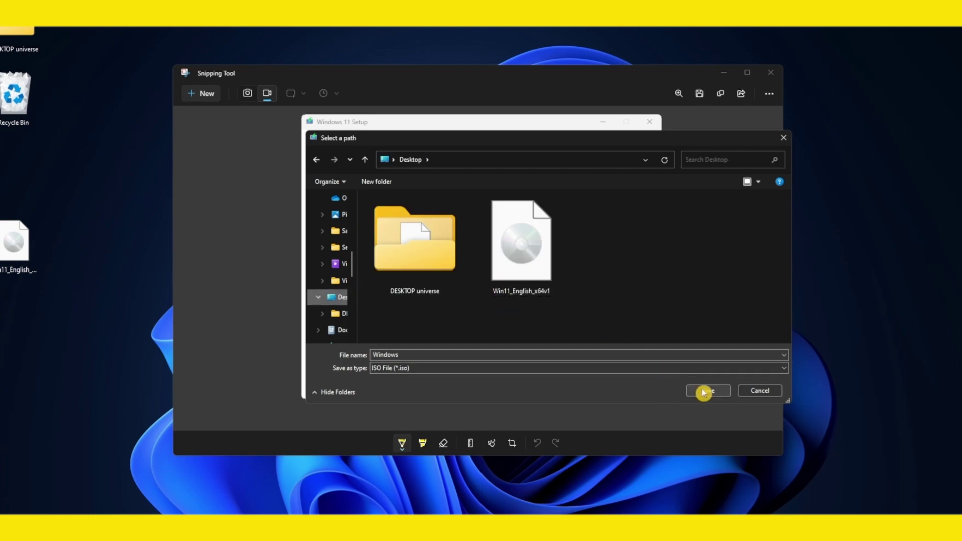
click(783, 138)
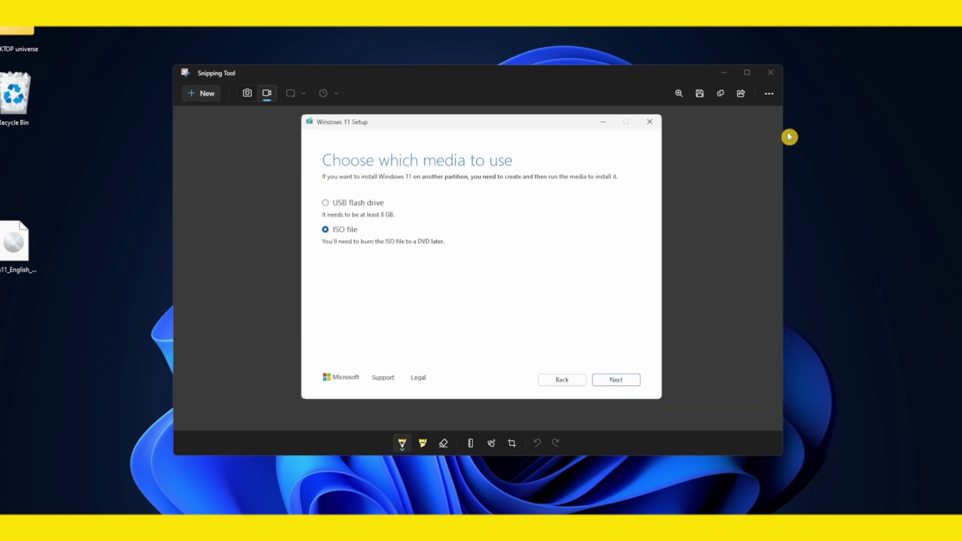
Mount the Windows 11 ISO as DVD Drive (D:), run setup, and continue past the first install page
right_click(25, 244)
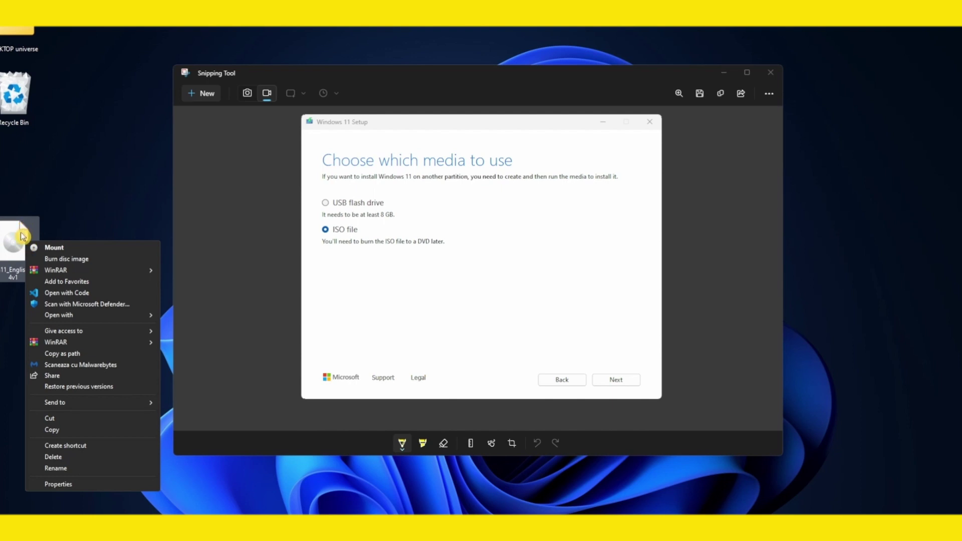
click(54, 248)
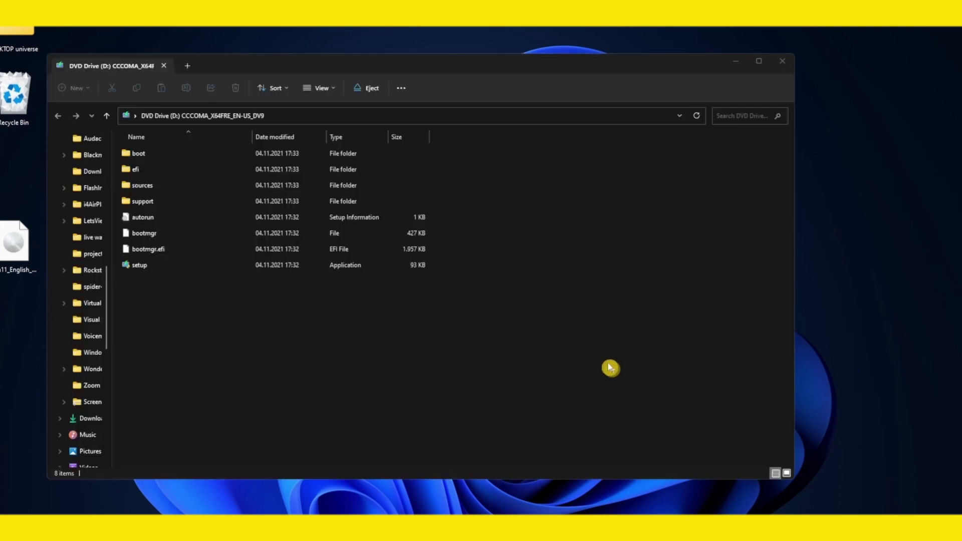
click(173, 254)
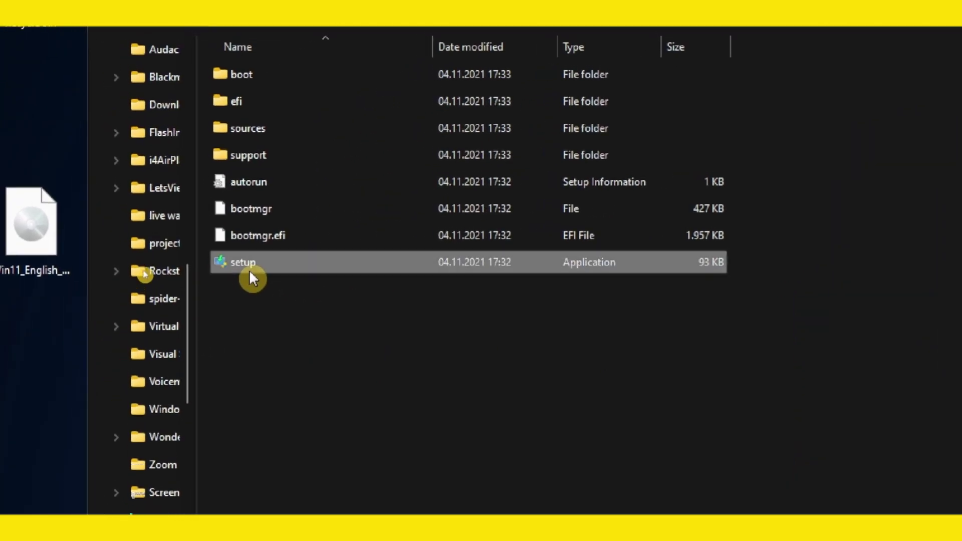
ctrl+scroll(303, 270, up, 5)
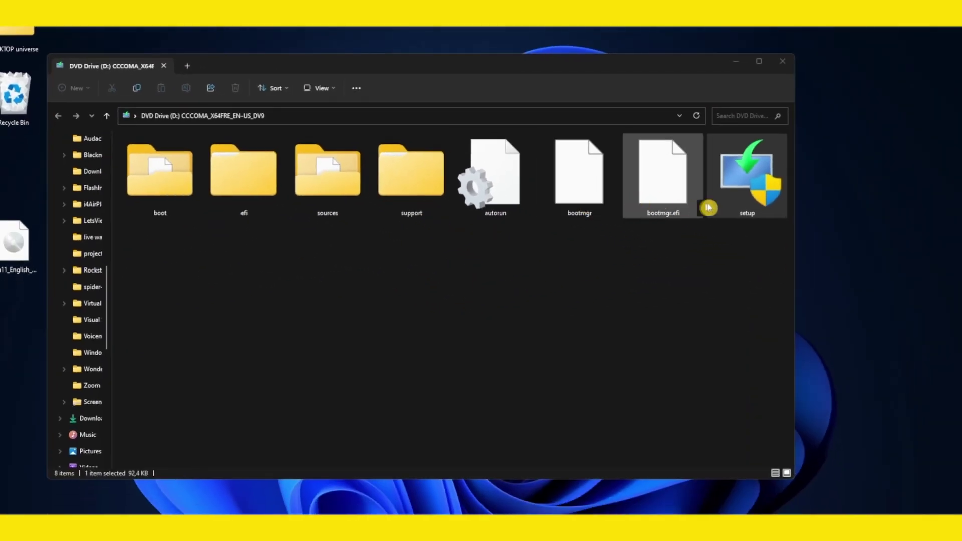
key(Return)
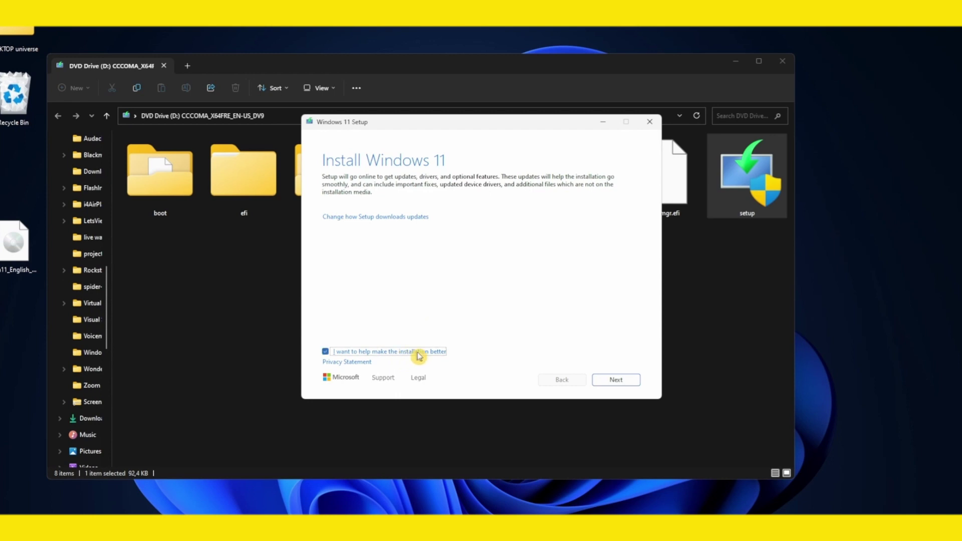
click(609, 379)
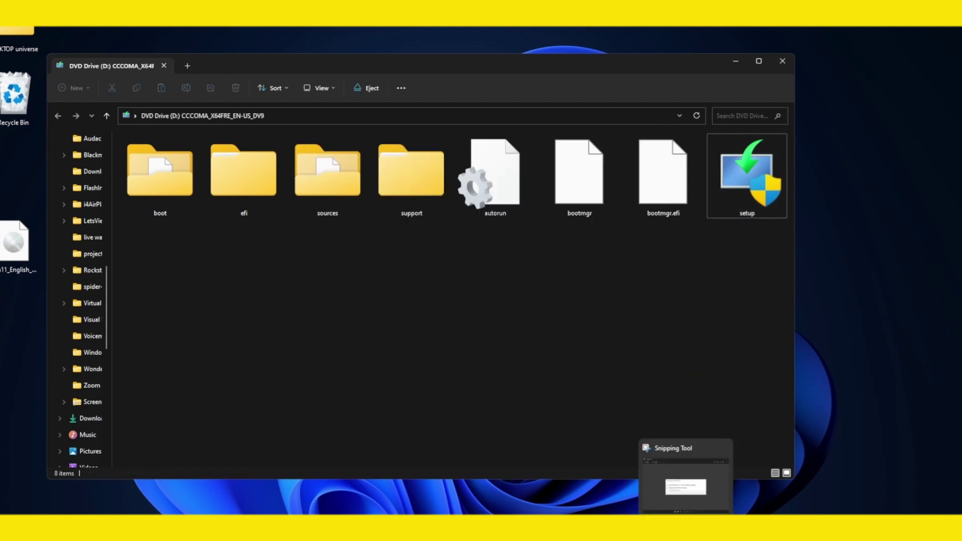
Review the recap screenshot on keeping personal files and apps, shift it left, then minimize it
click(685, 524)
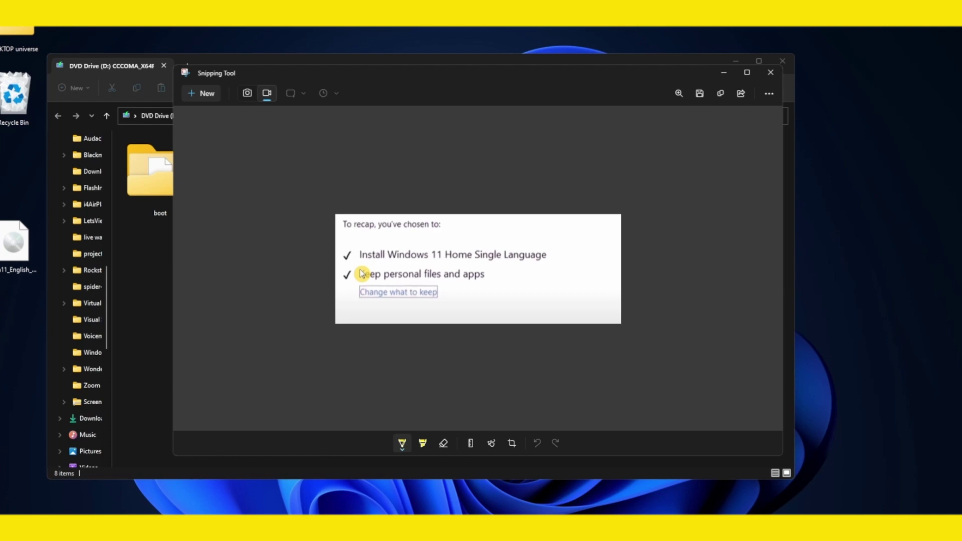
drag(650, 86, 606, 95)
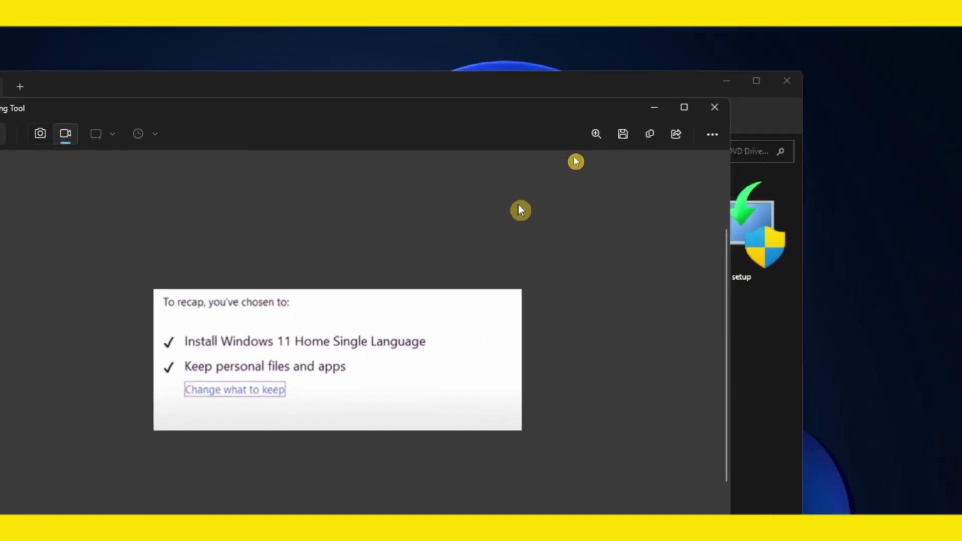
click(654, 107)
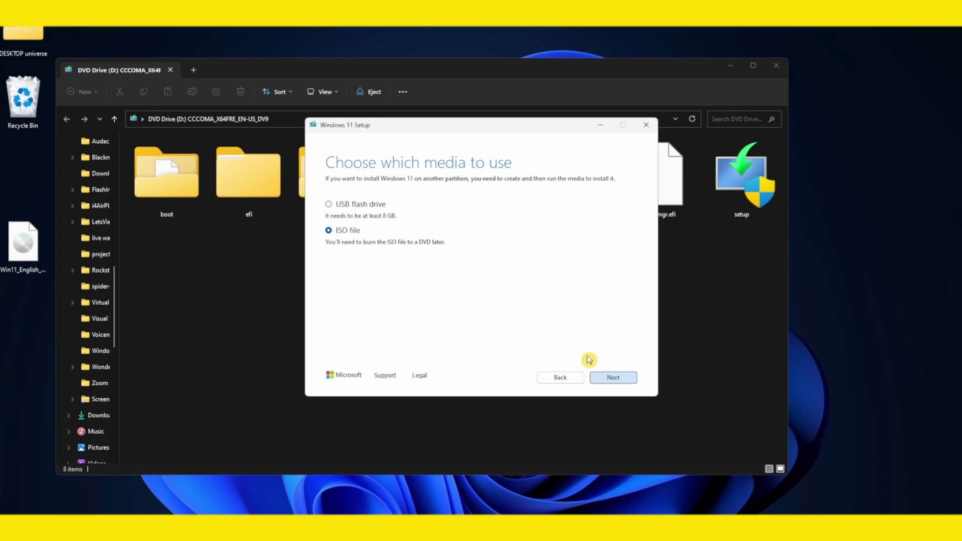
Continue past the media-choice page with ISO file selected, then cancel the save-location dialog
click(596, 377)
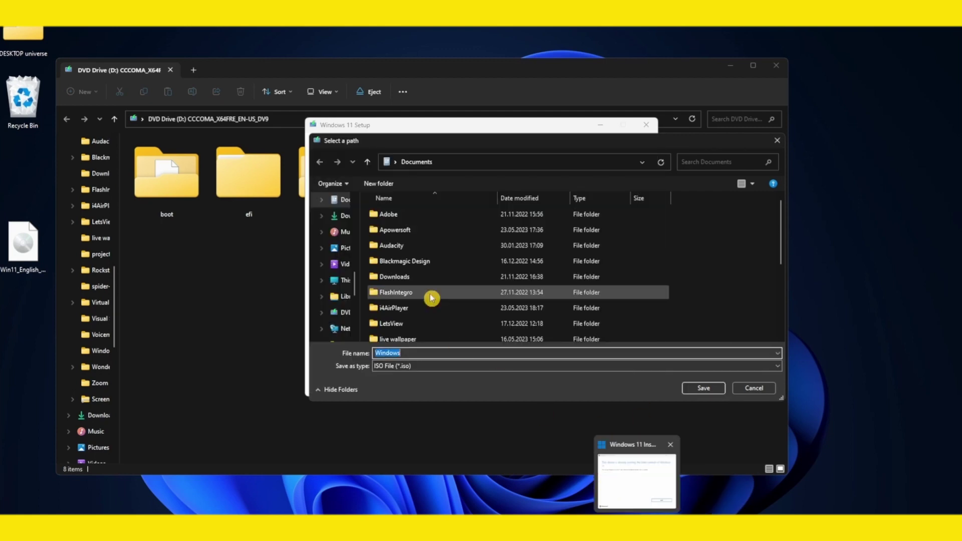
click(777, 141)
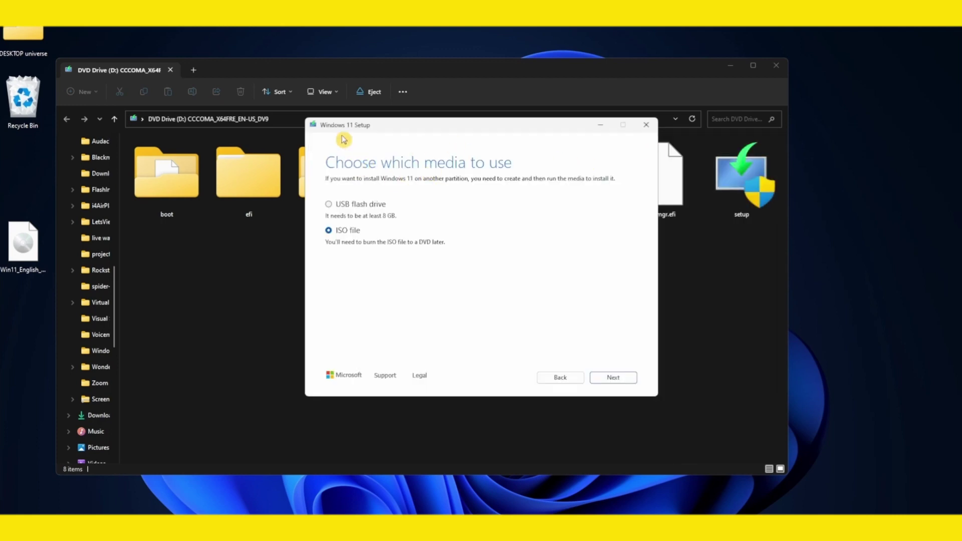